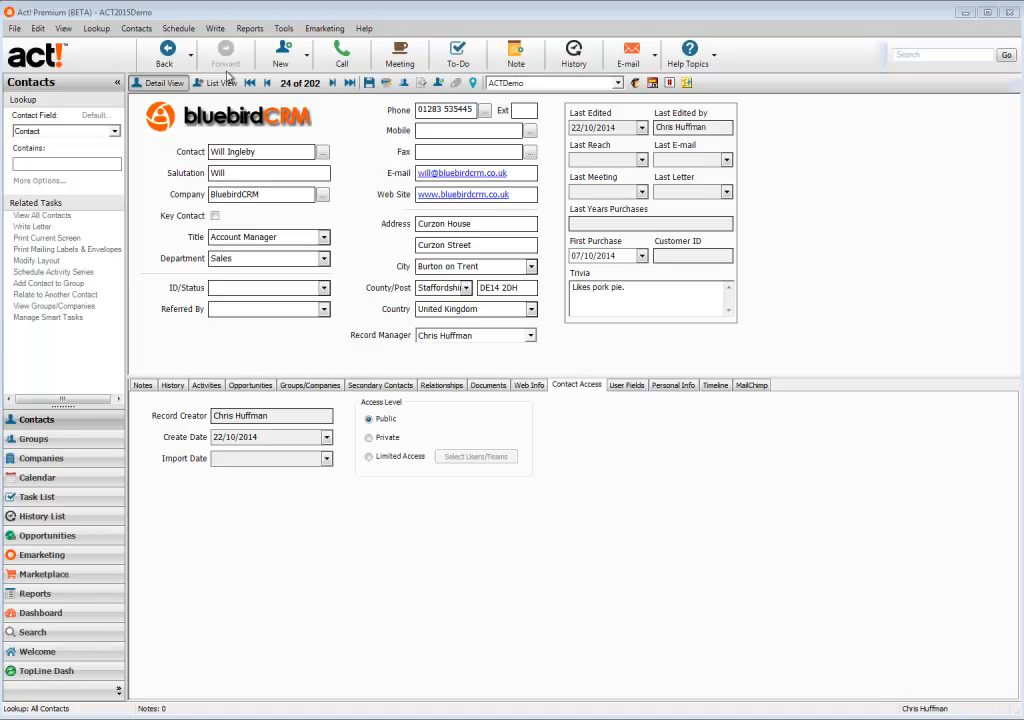
- Create a Contact Smart Task named 'Set Record Manager - East Midlands Area' that runs when conditions are met
left_click(178, 30)
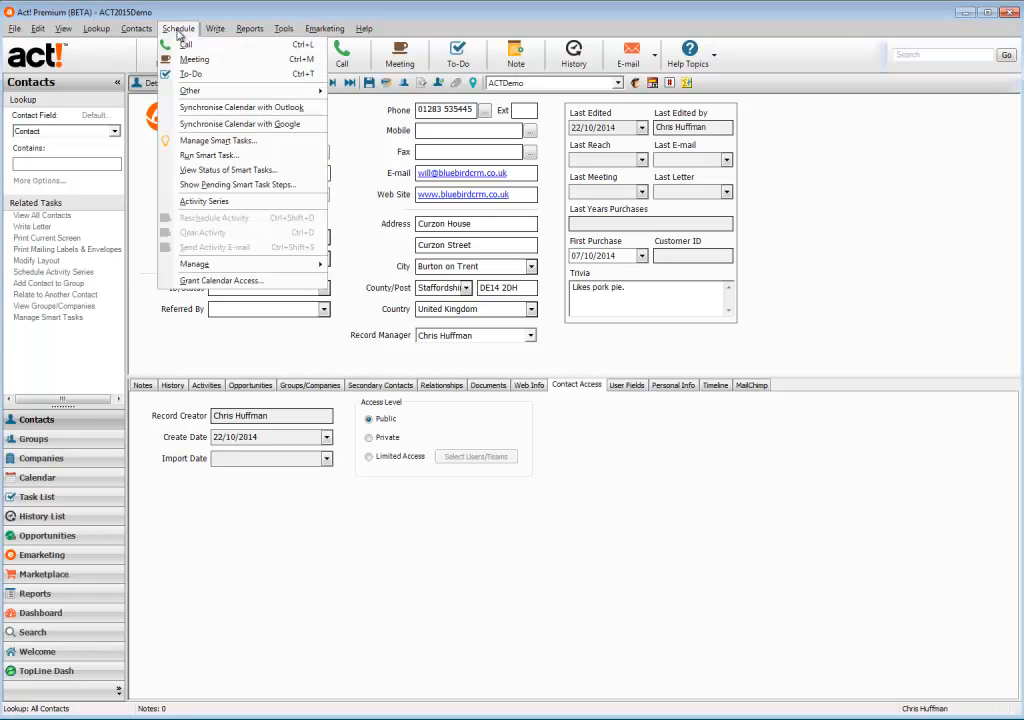
left_click(186, 142)
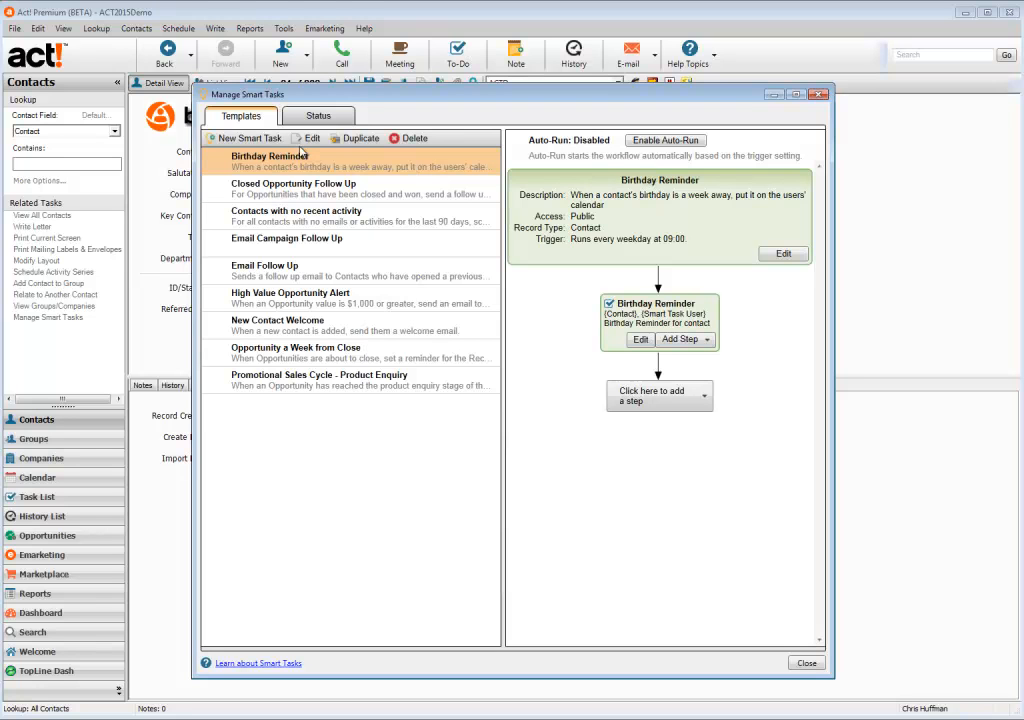
left_click(249, 141)
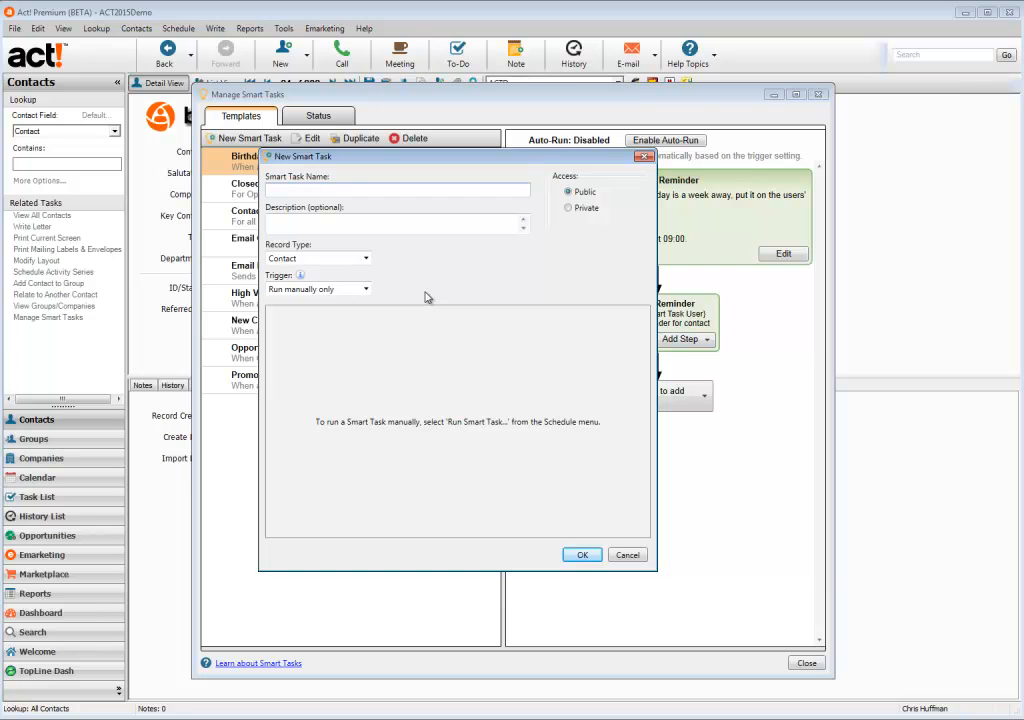
type("Set Record Manag")
type("er -")
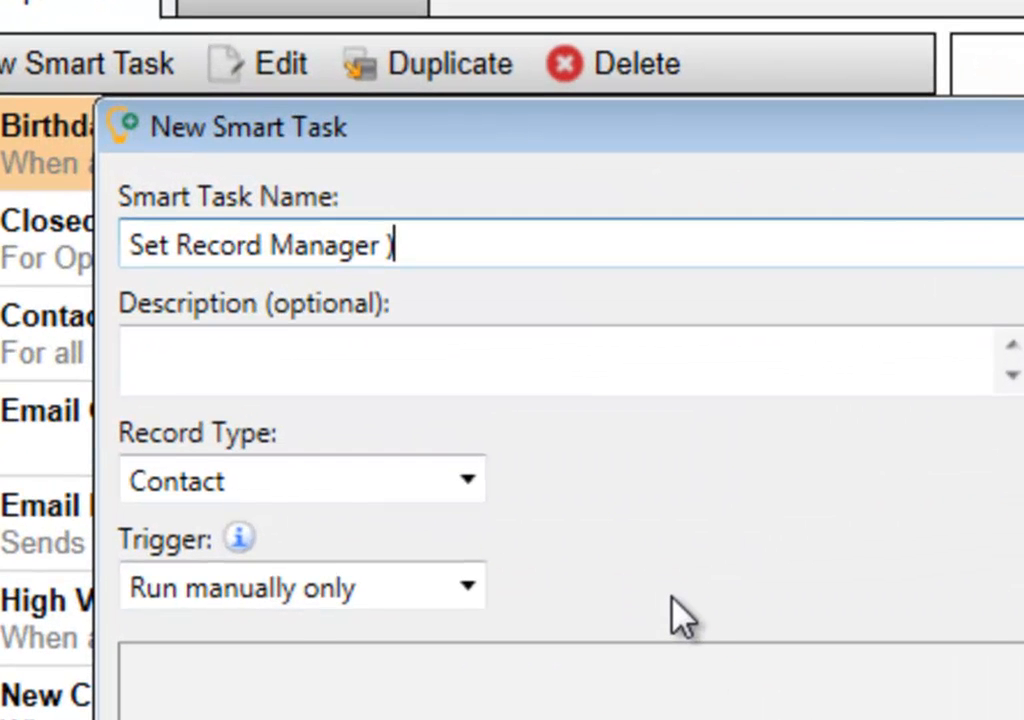
type(" East")
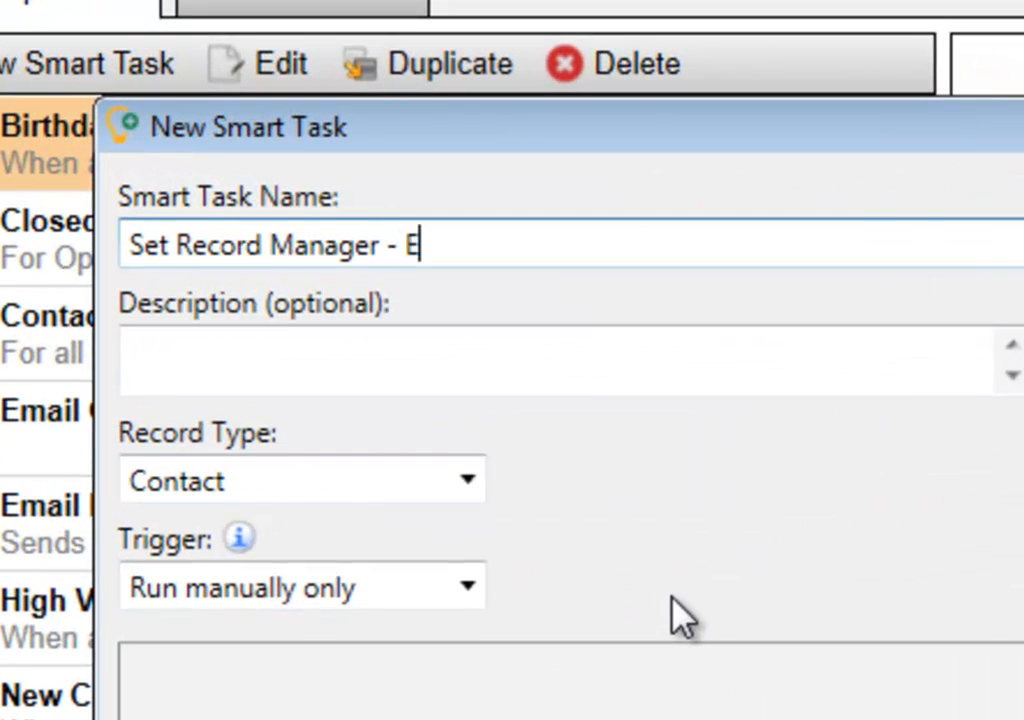
type(" Midlands A")
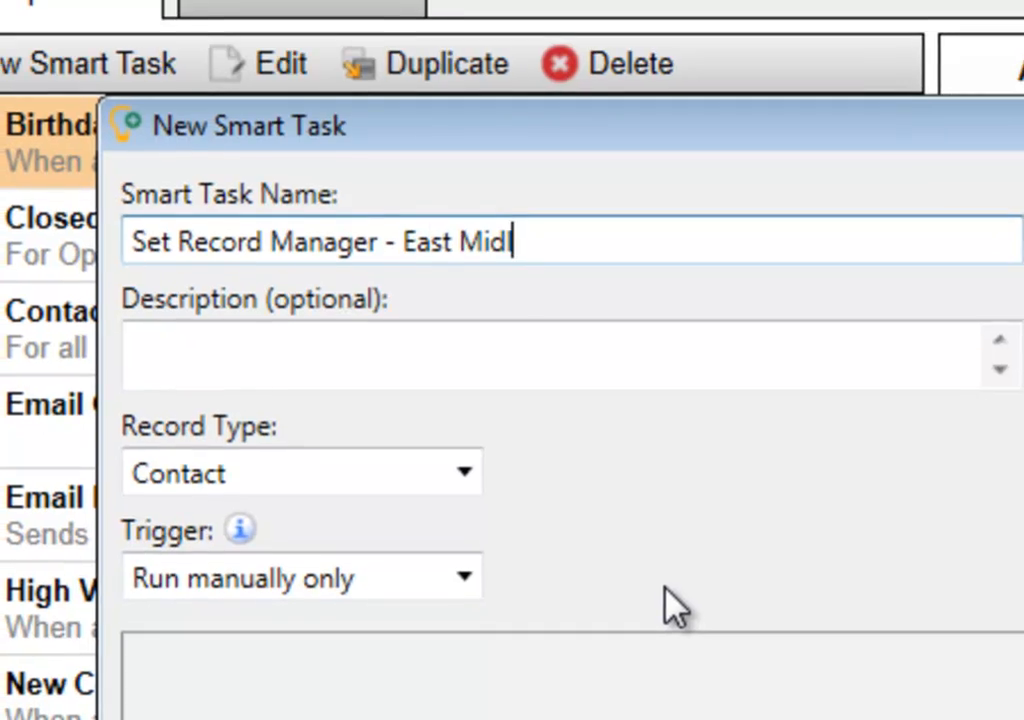
type("rea")
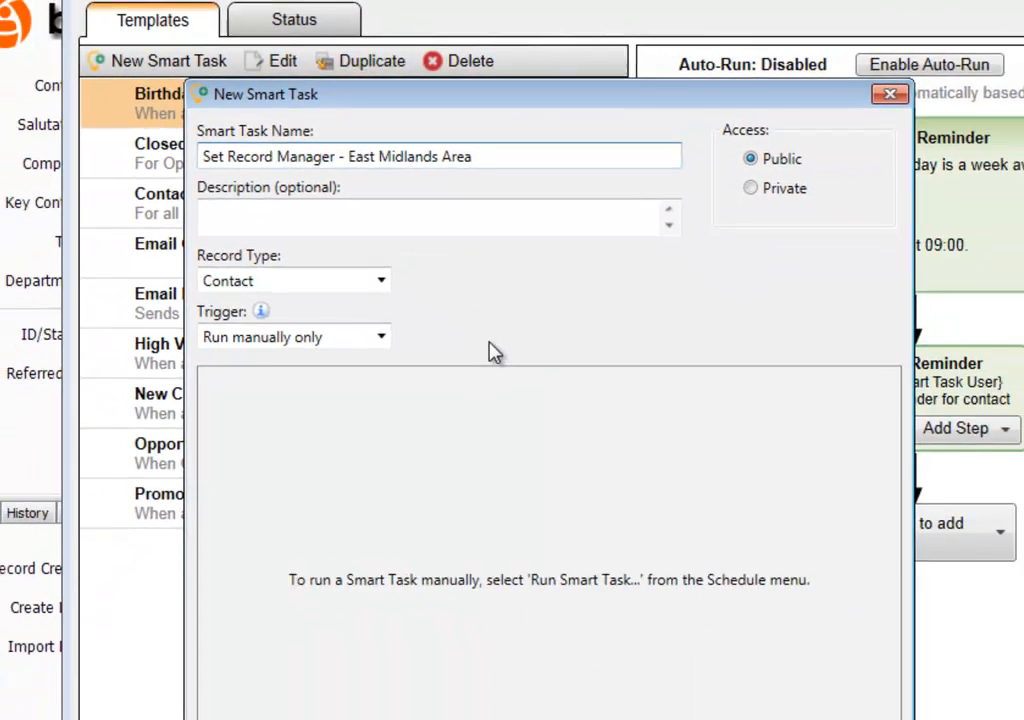
left_click(369, 252)
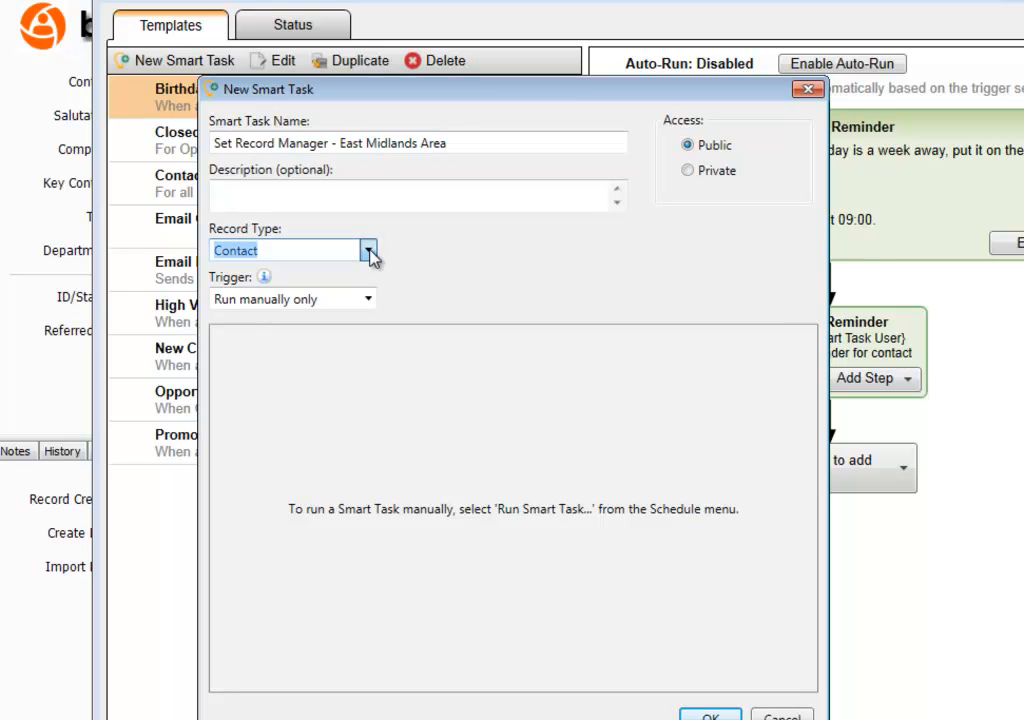
left_click(368, 300)
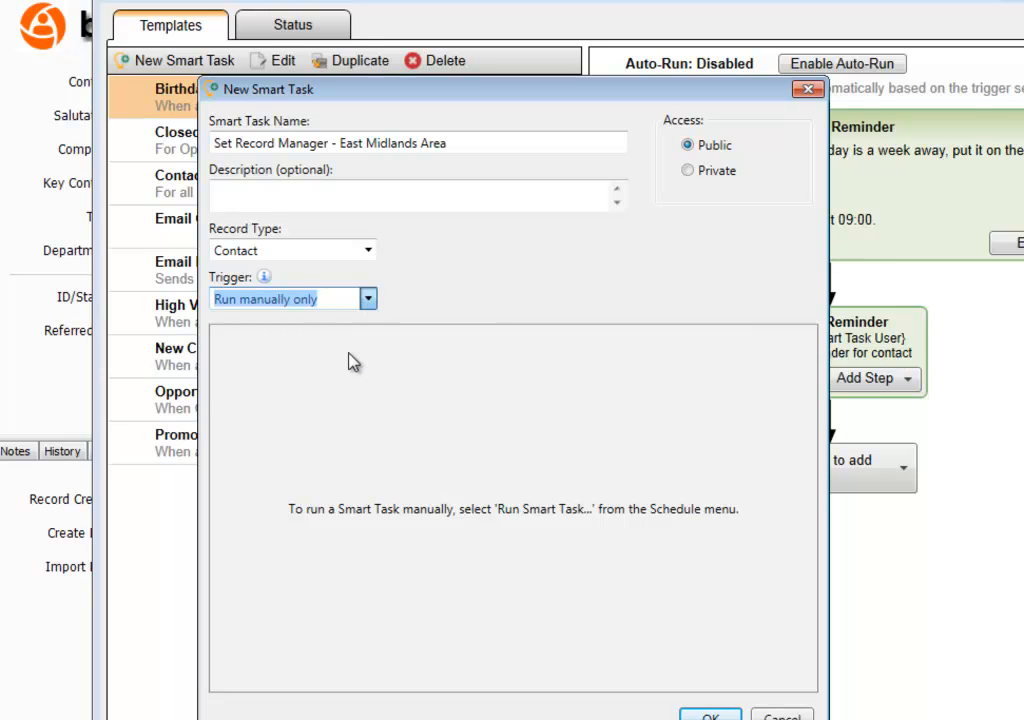
key("Down")
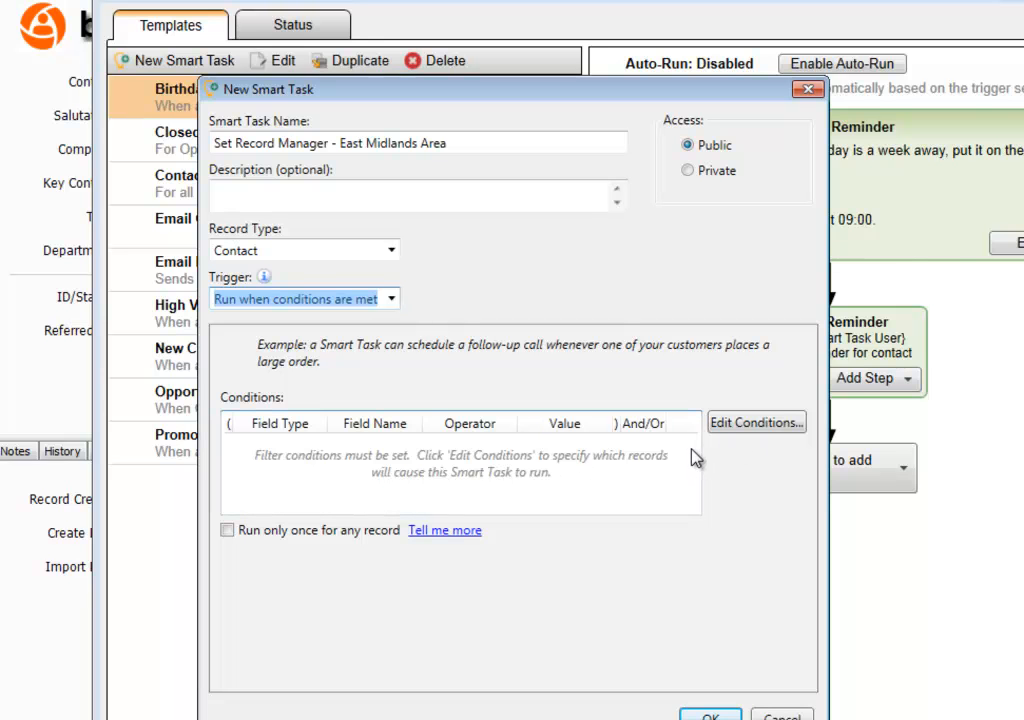
- Add a trigger condition: contact Postal Code Starts With DE
left_click(762, 425)
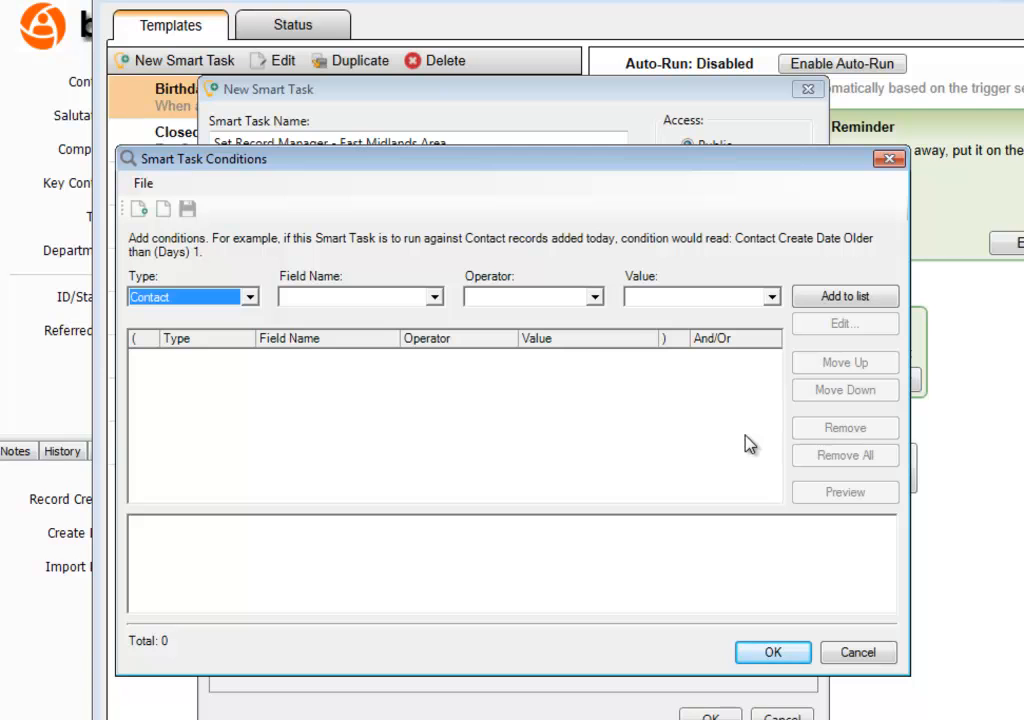
left_click_drag(564, 163, 578, 188)
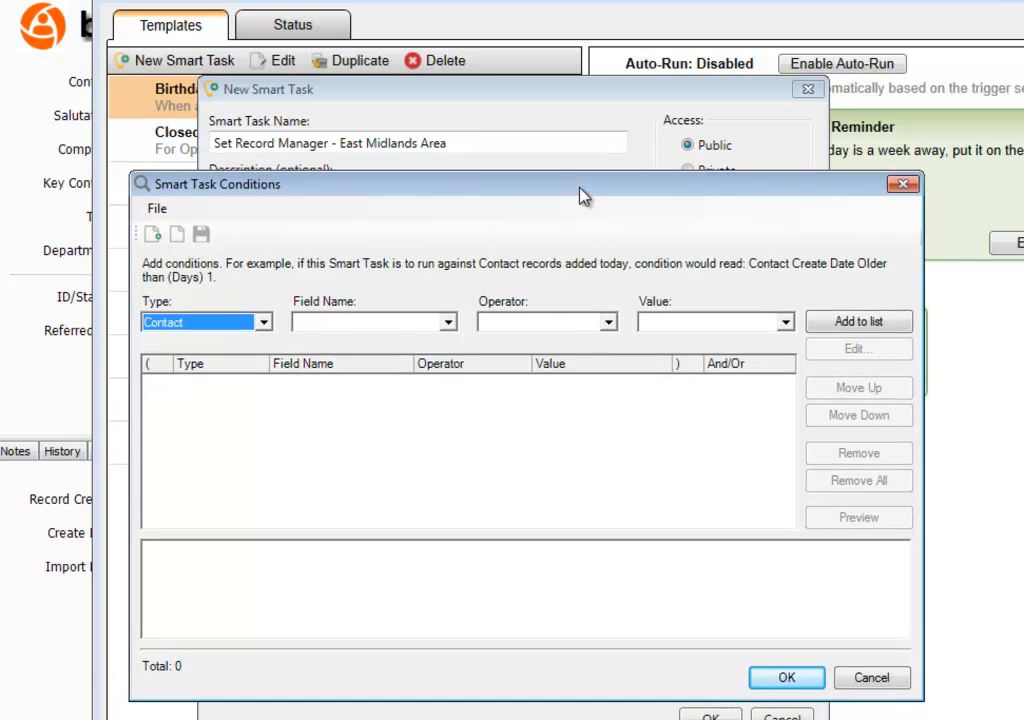
left_click(449, 323)
scroll(455, 368, "down", 5)
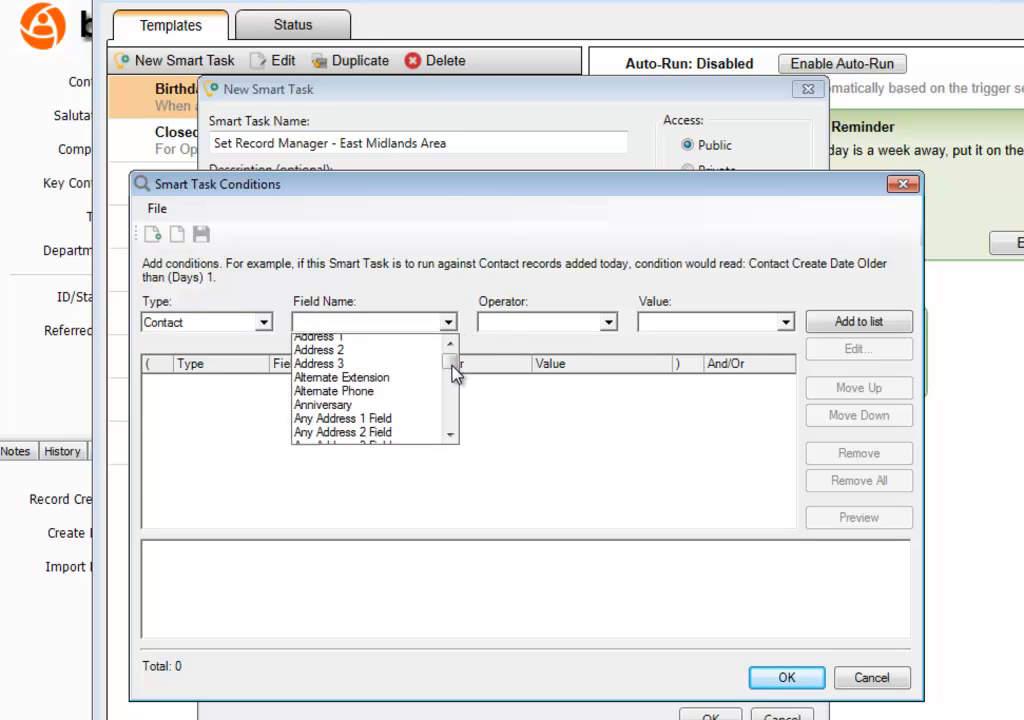
left_click_drag(453, 371, 450, 395)
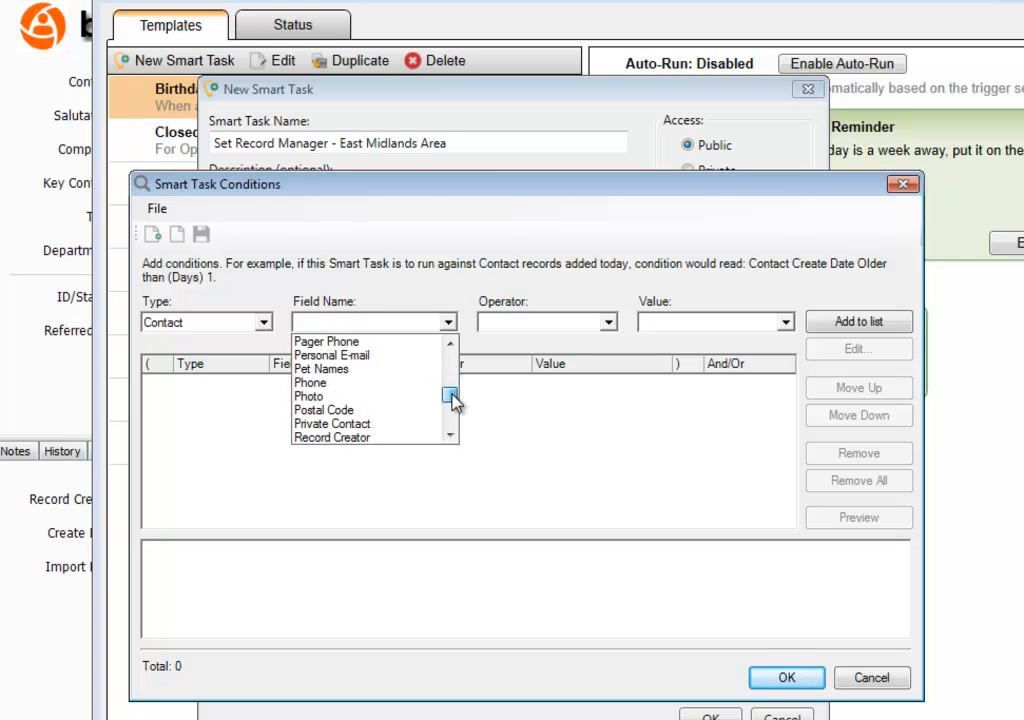
left_click(412, 411)
left_click(607, 323)
scroll(558, 405, "down", 2)
left_click(530, 438)
left_click(655, 322)
type("DE")
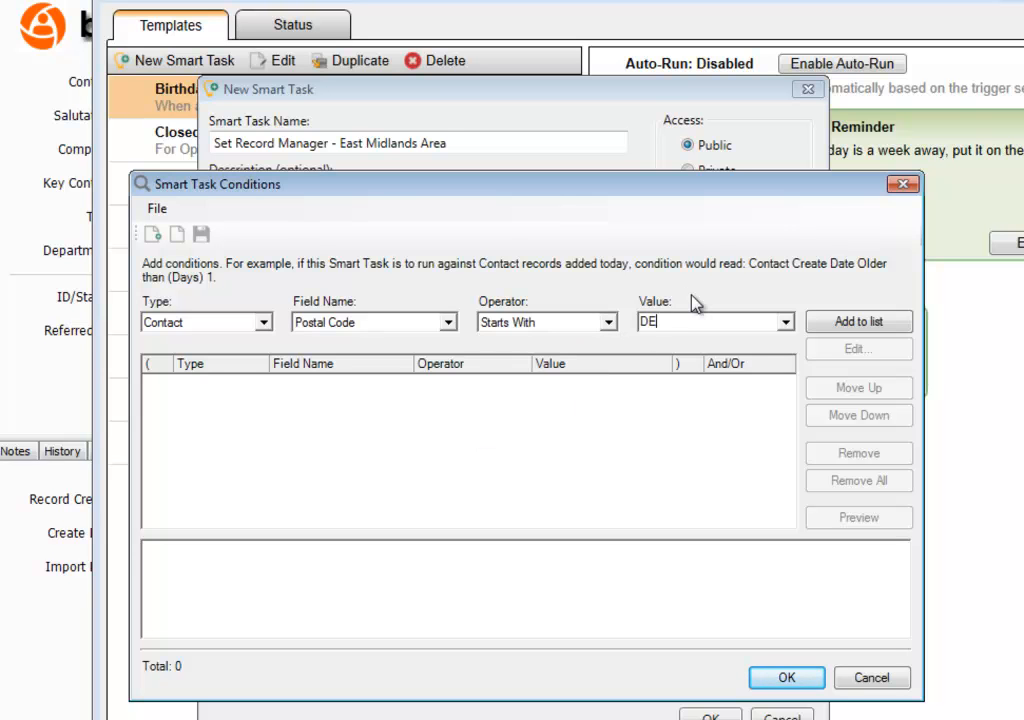
left_click(854, 326)
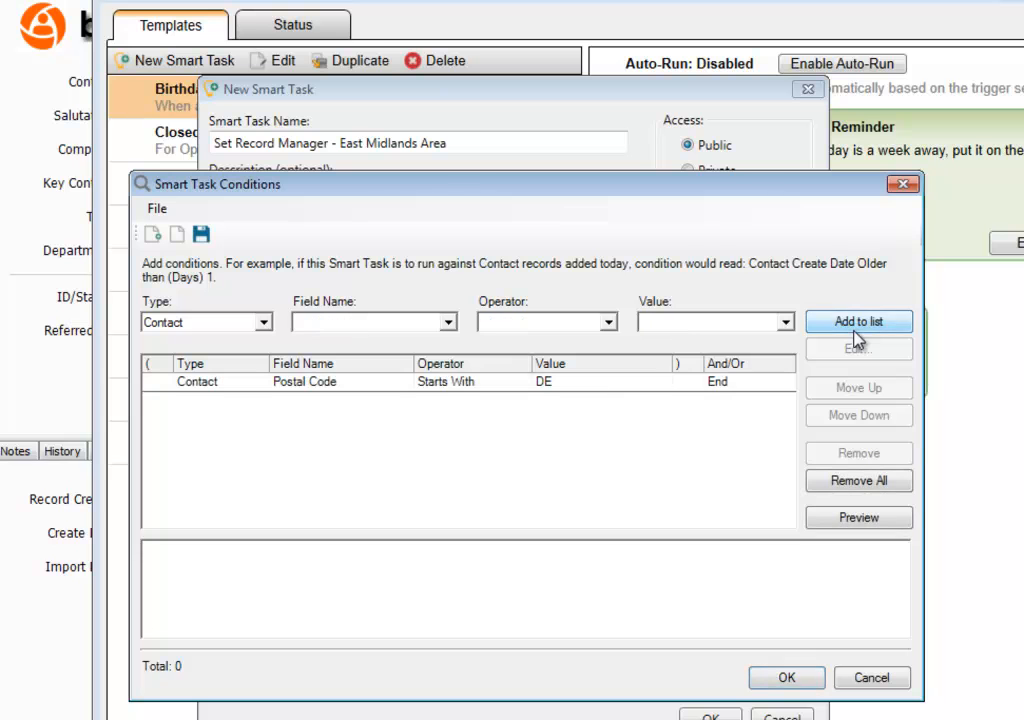
- Add a second condition: Postal Code Starts With NG
left_click(449, 326)
scroll(415, 396, "down", 3)
scroll(415, 398, "down", 8)
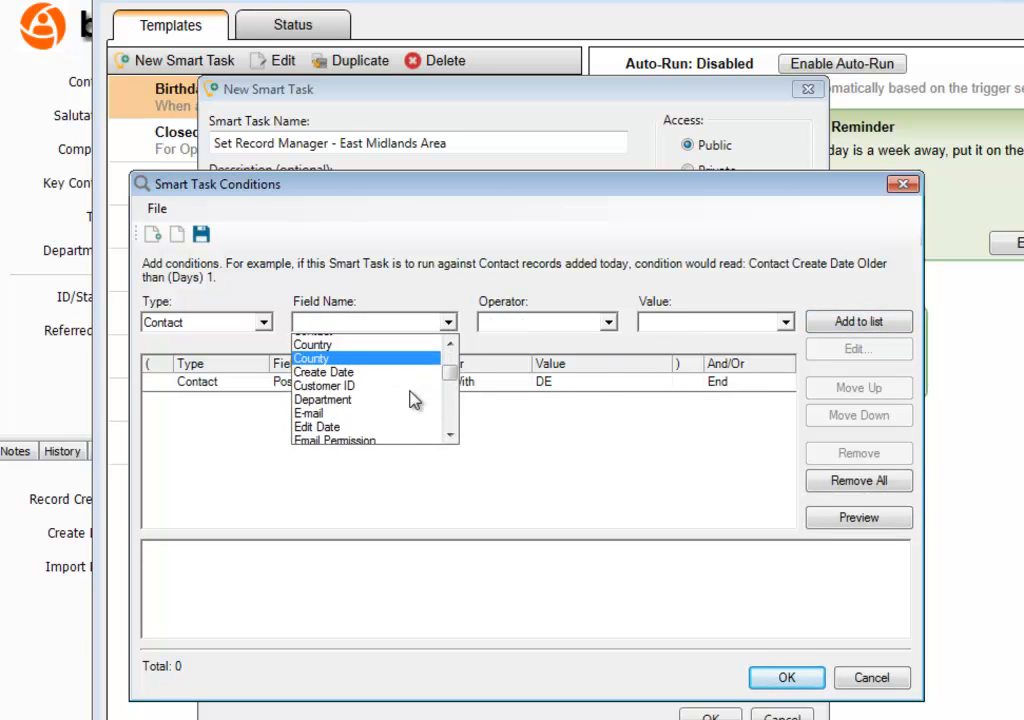
key("p")
scroll(413, 400, "down", 2)
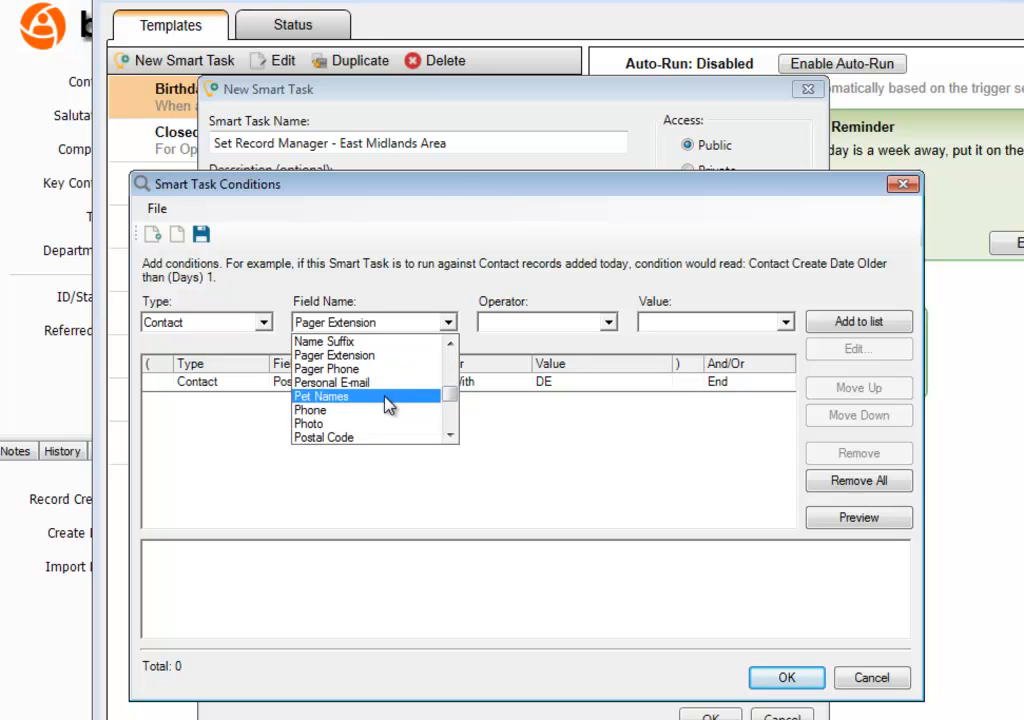
left_click(354, 436)
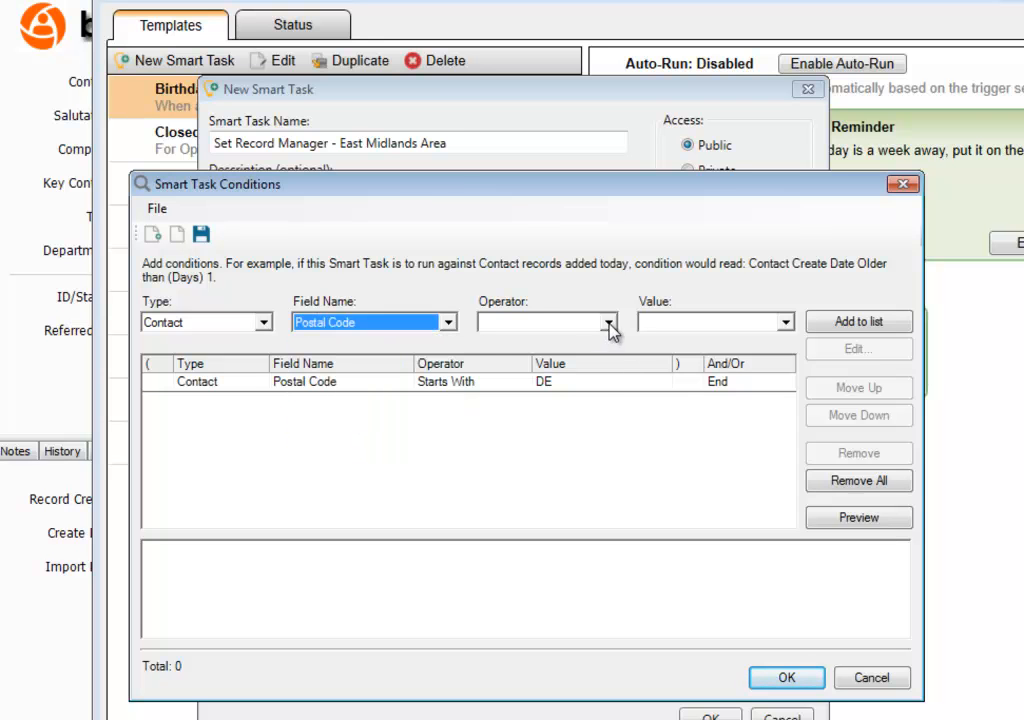
left_click(608, 322)
scroll(565, 385, "down", 2)
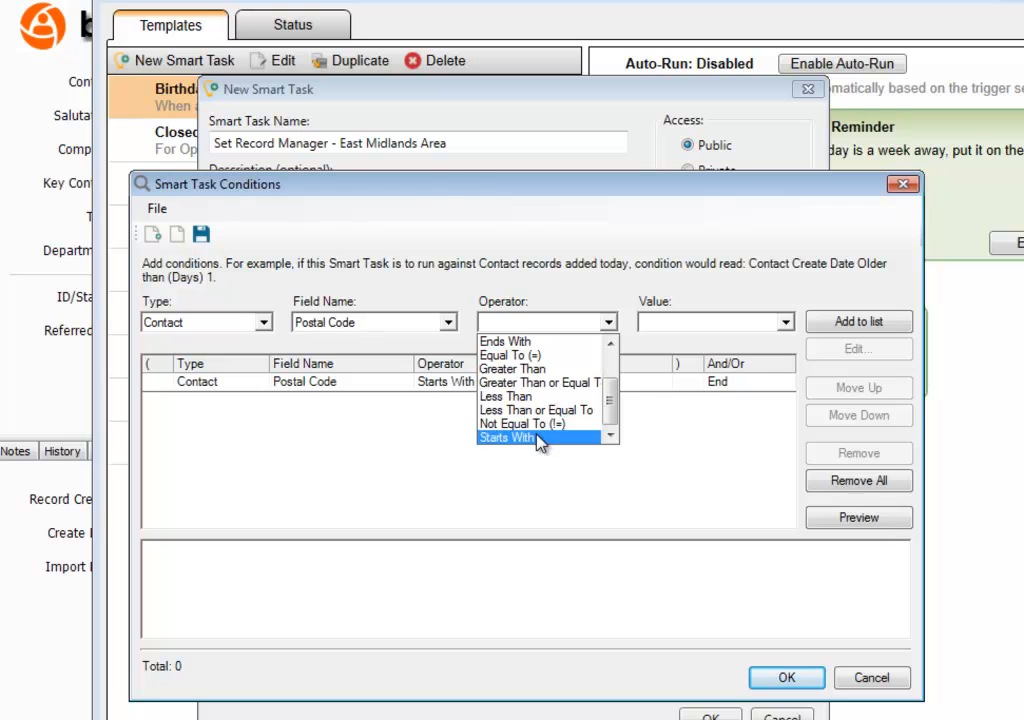
left_click(541, 438)
left_click(688, 322)
type("NG")
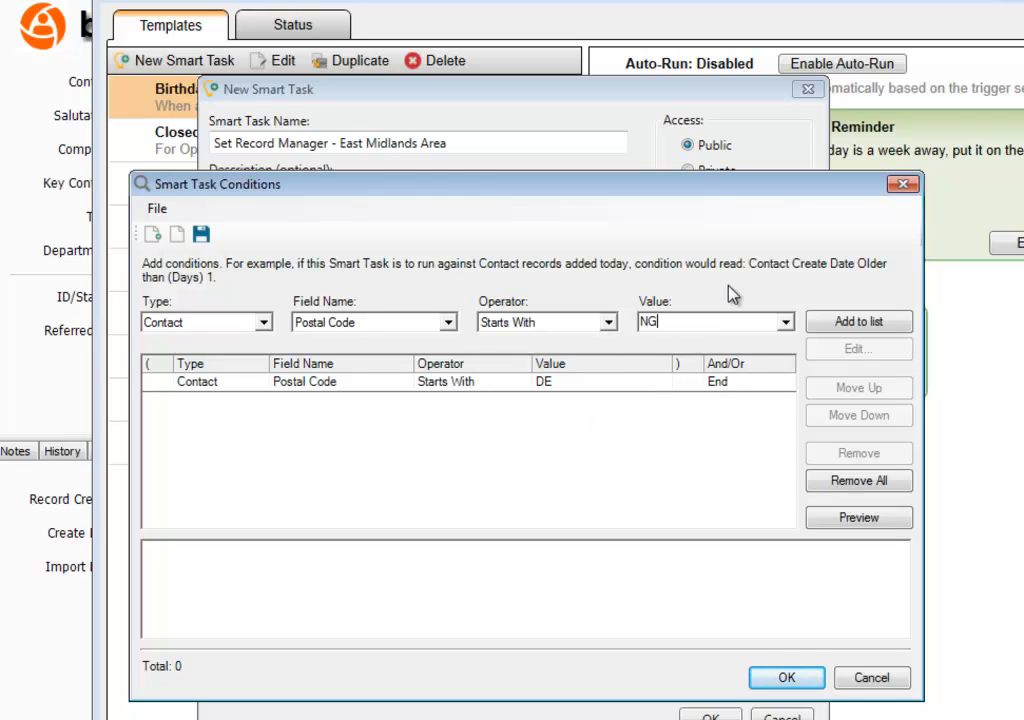
left_click(820, 325)
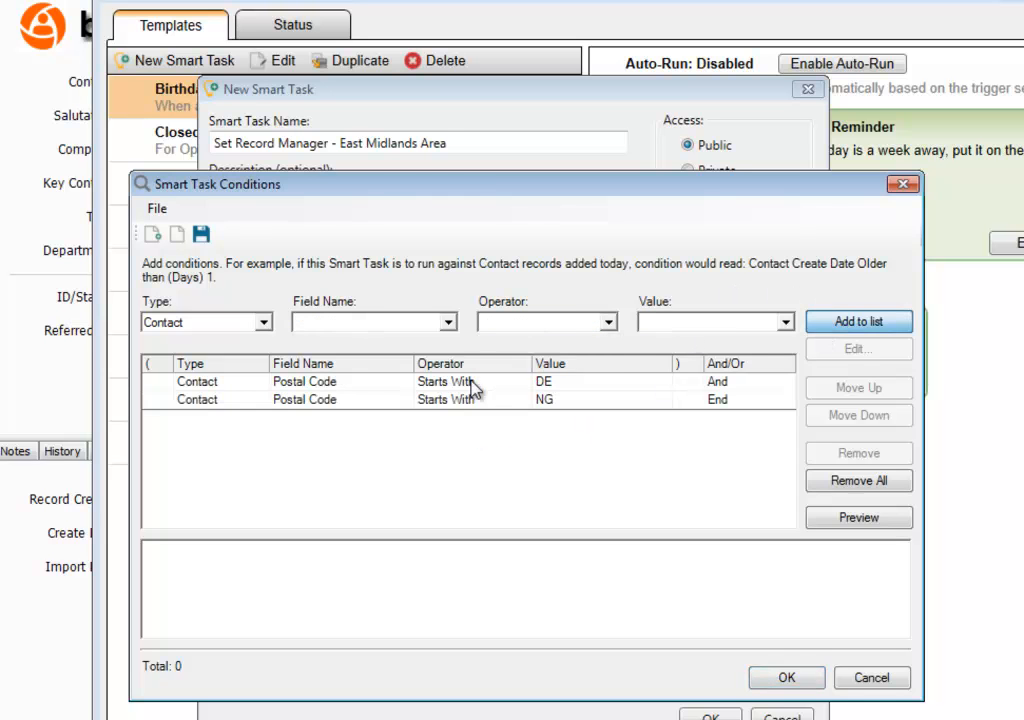
- Add a third condition: Postal Code Starts With LE
left_click(404, 327)
key("p")
scroll(400, 395, "down", 3)
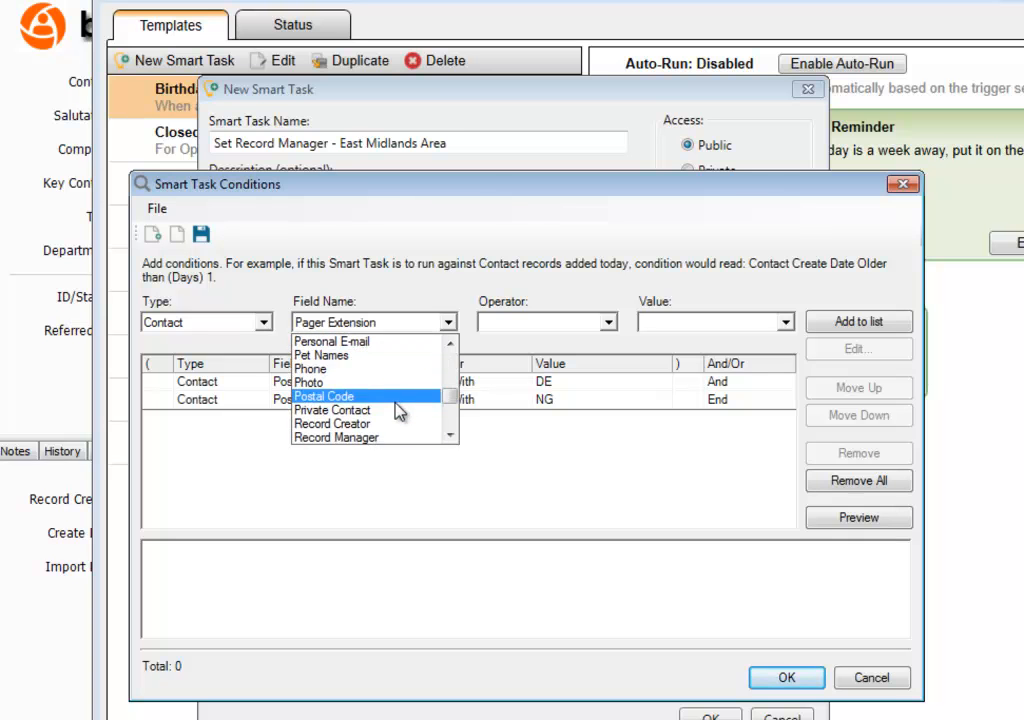
left_click(396, 400)
left_click(607, 322)
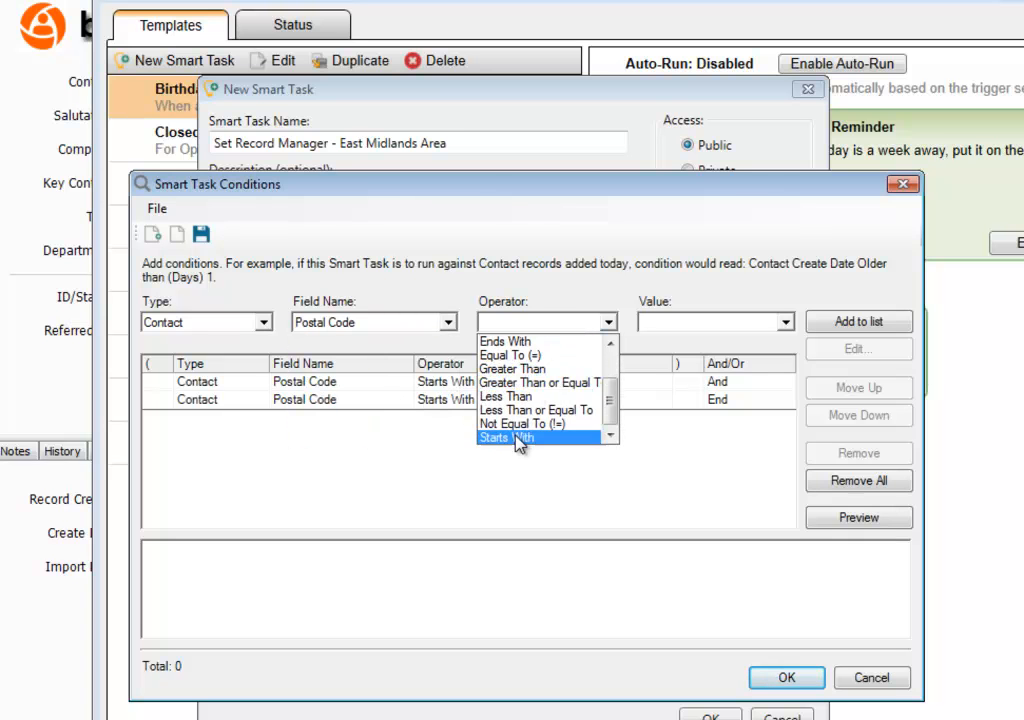
left_click(518, 438)
left_click(695, 323)
type("LE")
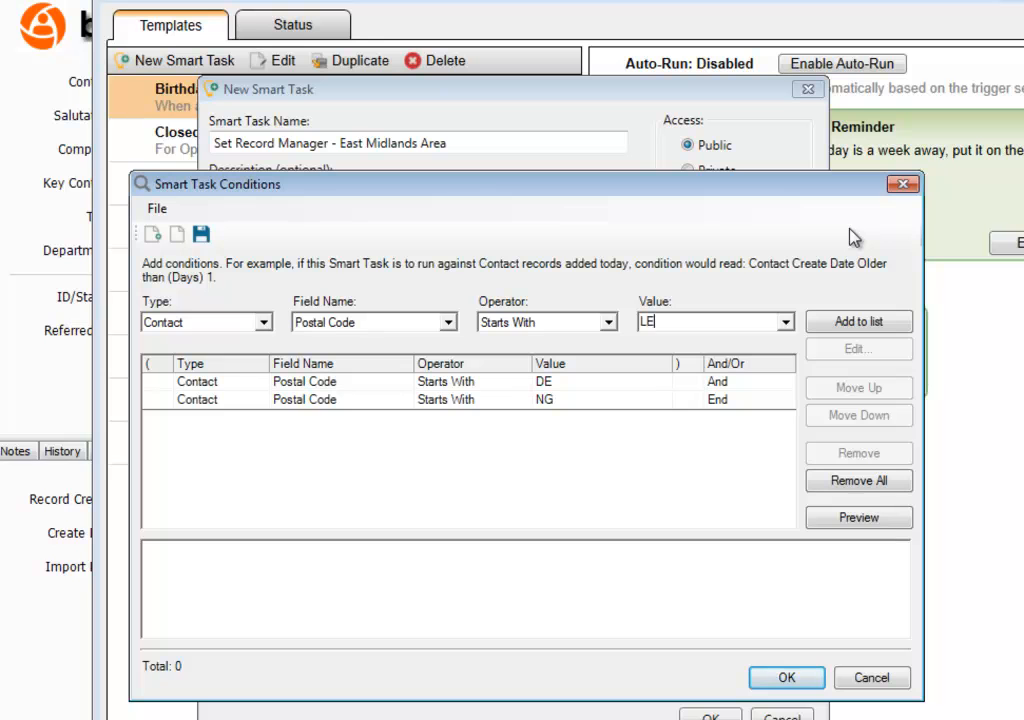
left_click(895, 324)
- Join the DE and NG conditions with Or, preview matching contacts, and save the task
left_click(752, 381)
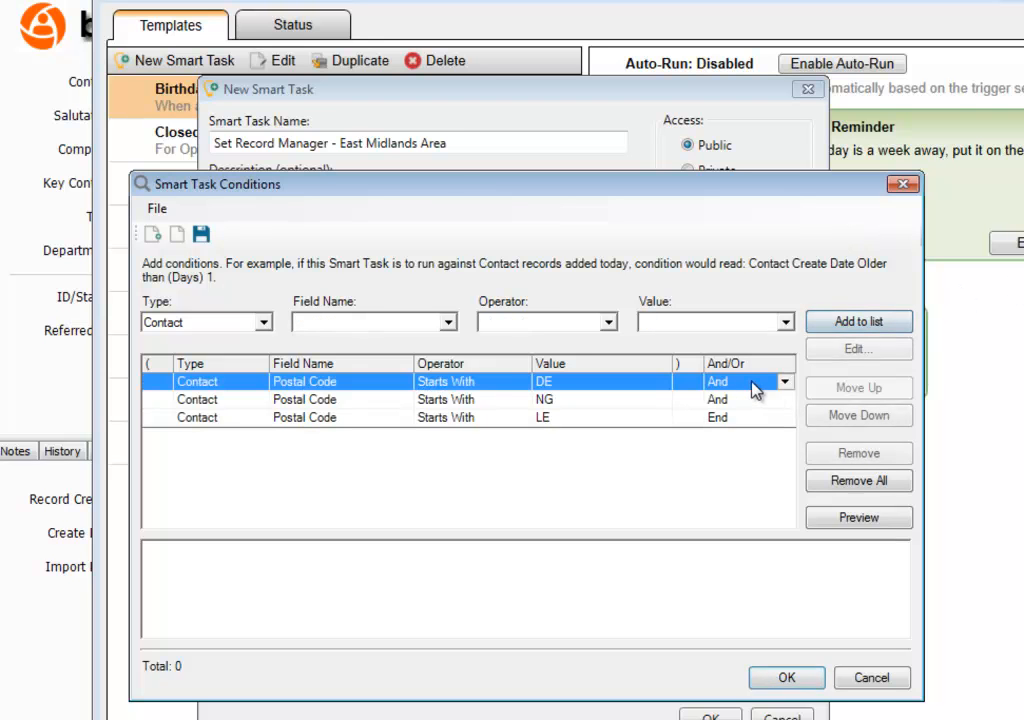
left_click(785, 382)
left_click(763, 419)
left_click(789, 401)
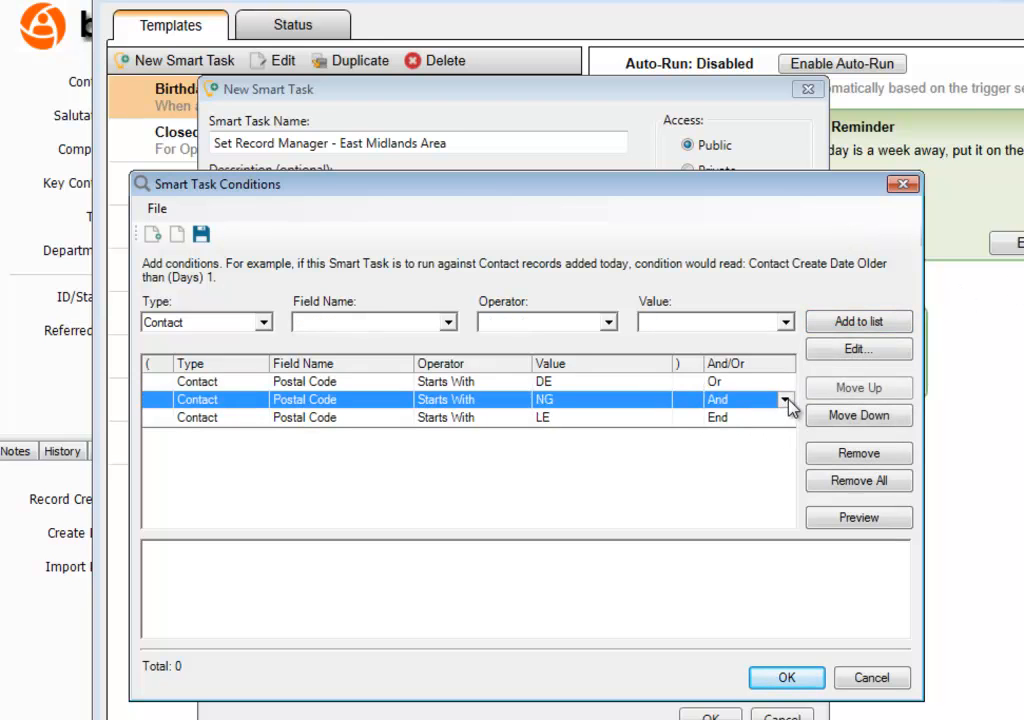
left_click(786, 400)
left_click(757, 439)
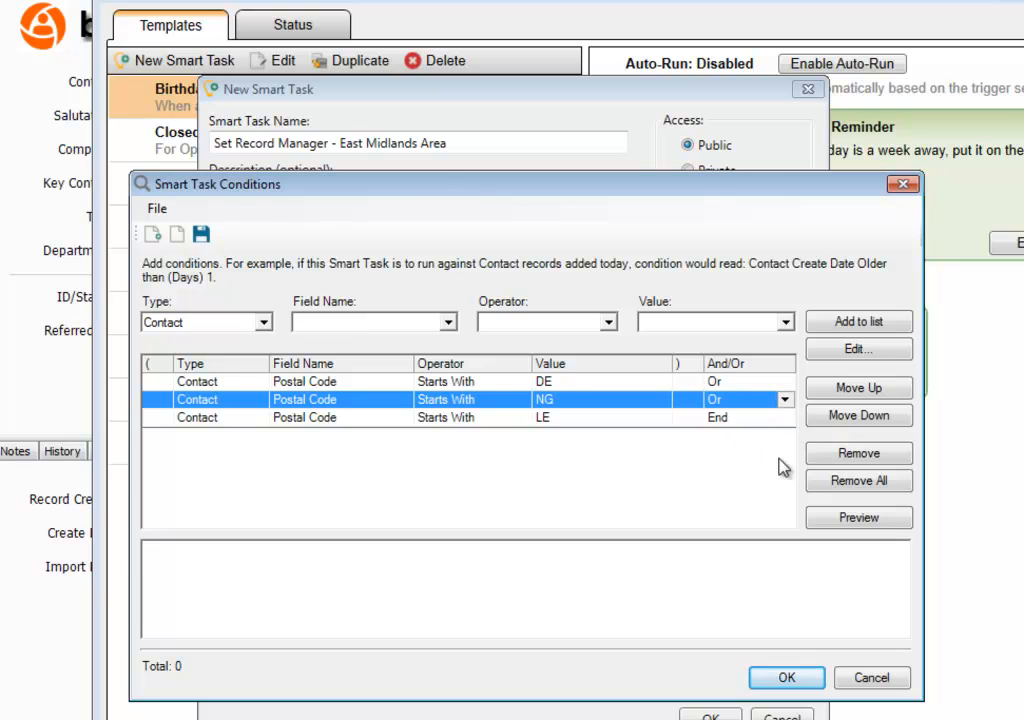
left_click(818, 528)
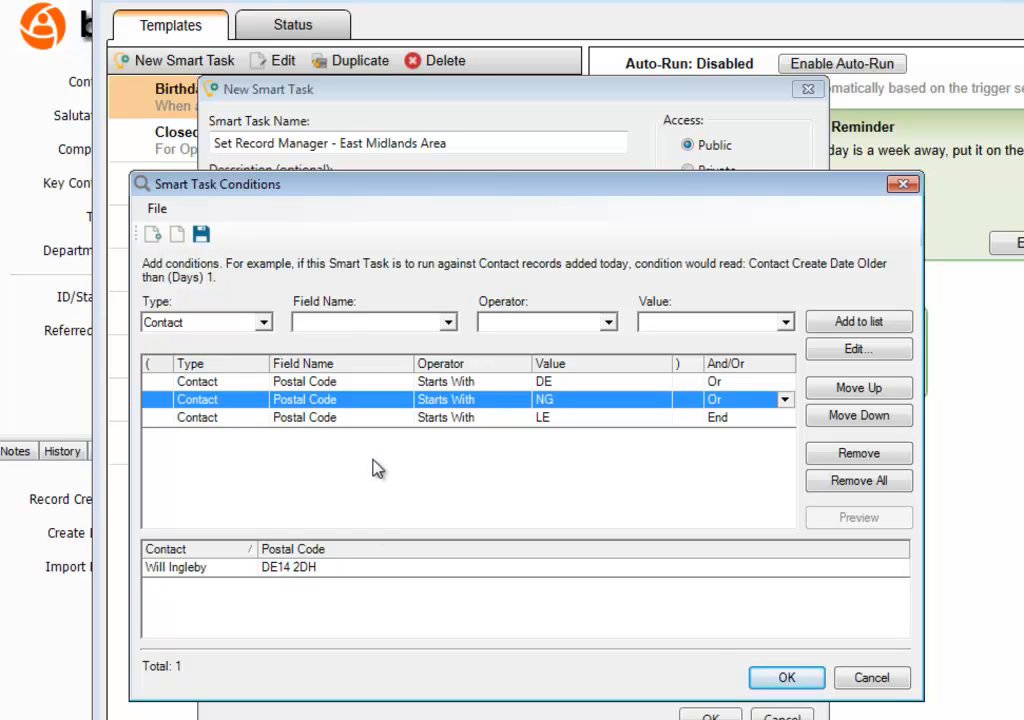
left_click(786, 678)
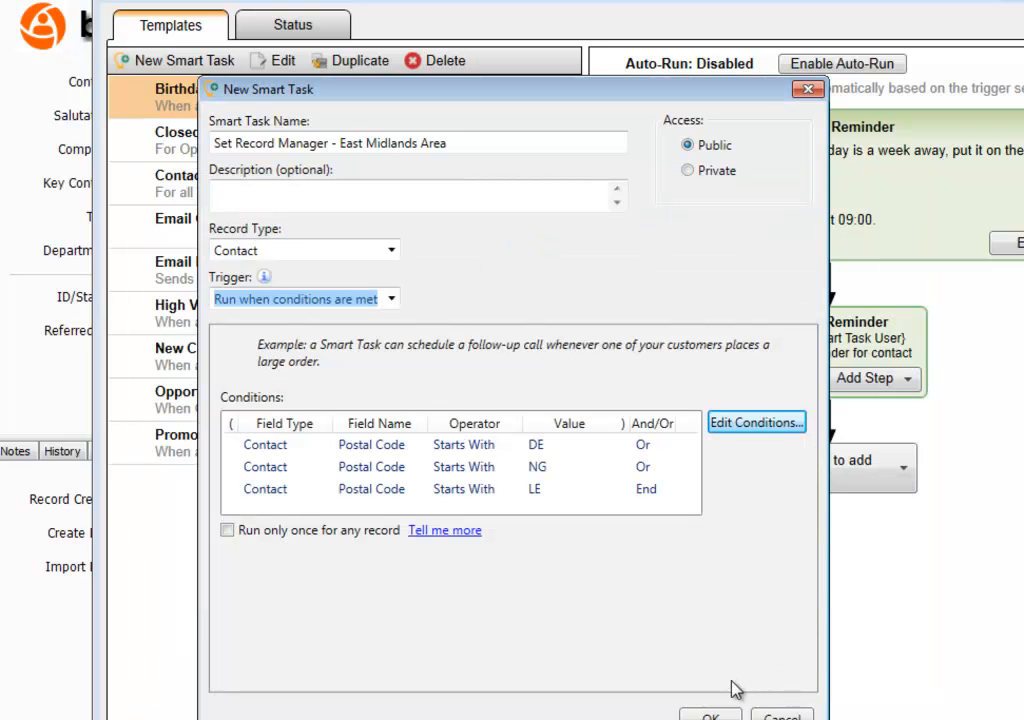
left_click(714, 715)
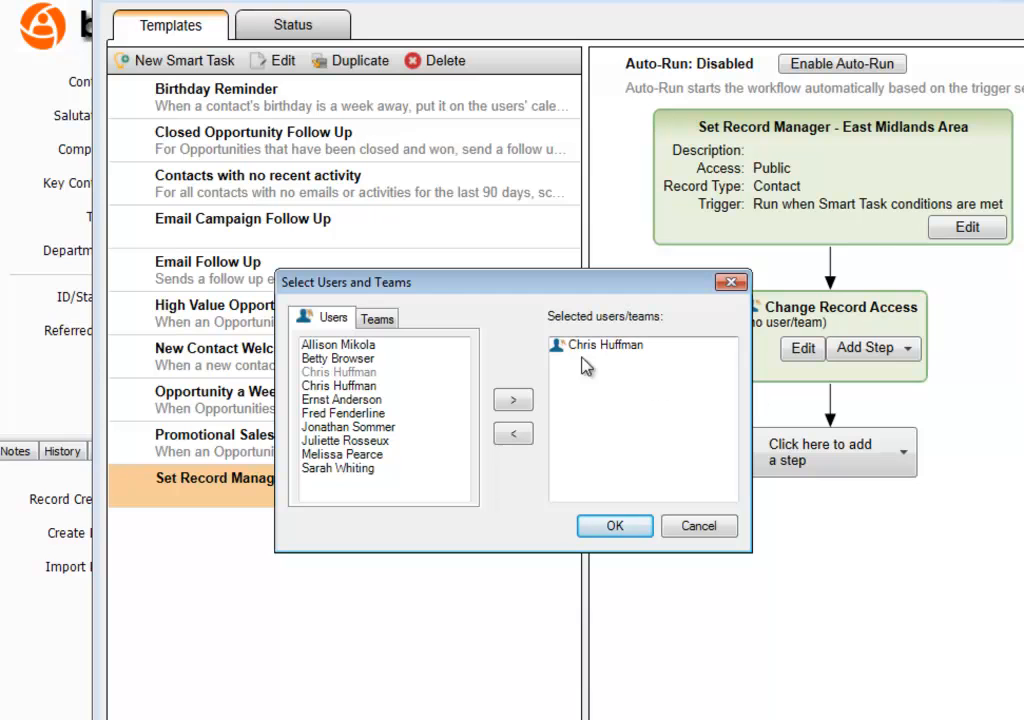
- Add a second user and the Office Admin team to the record-access list
left_click_drag(440, 292, 410, 304)
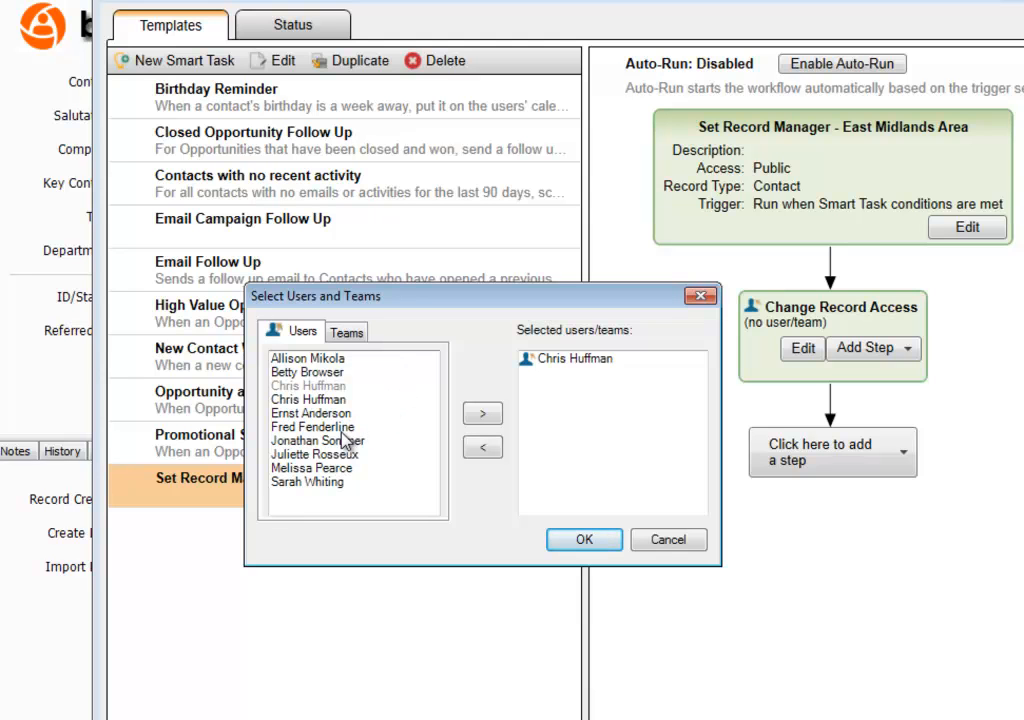
left_click(332, 470)
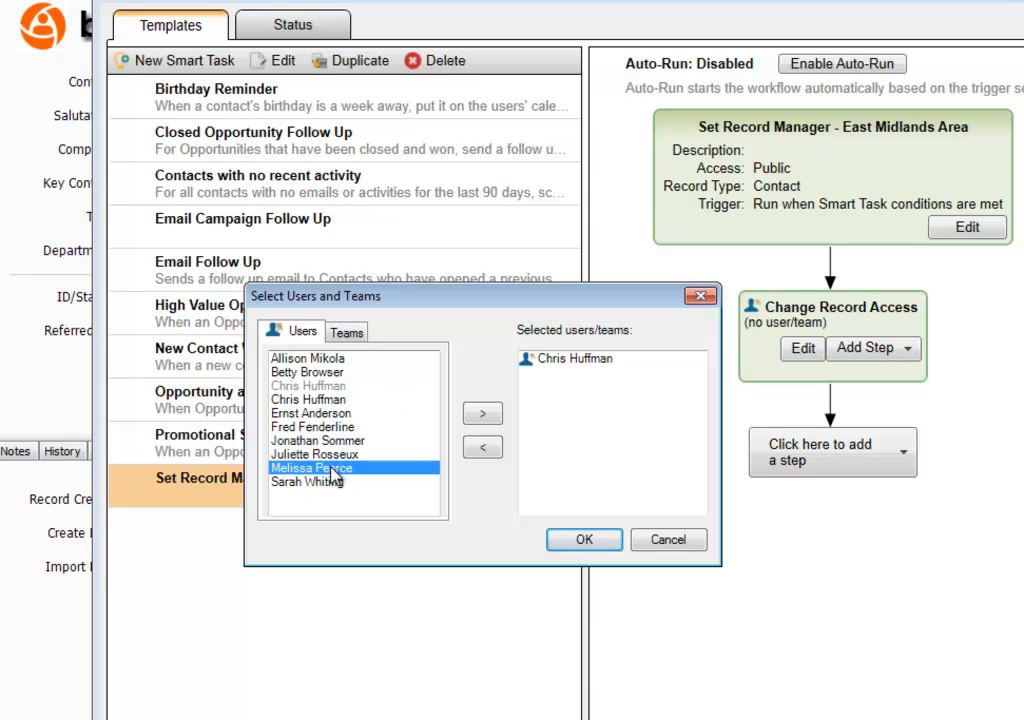
left_click(485, 421)
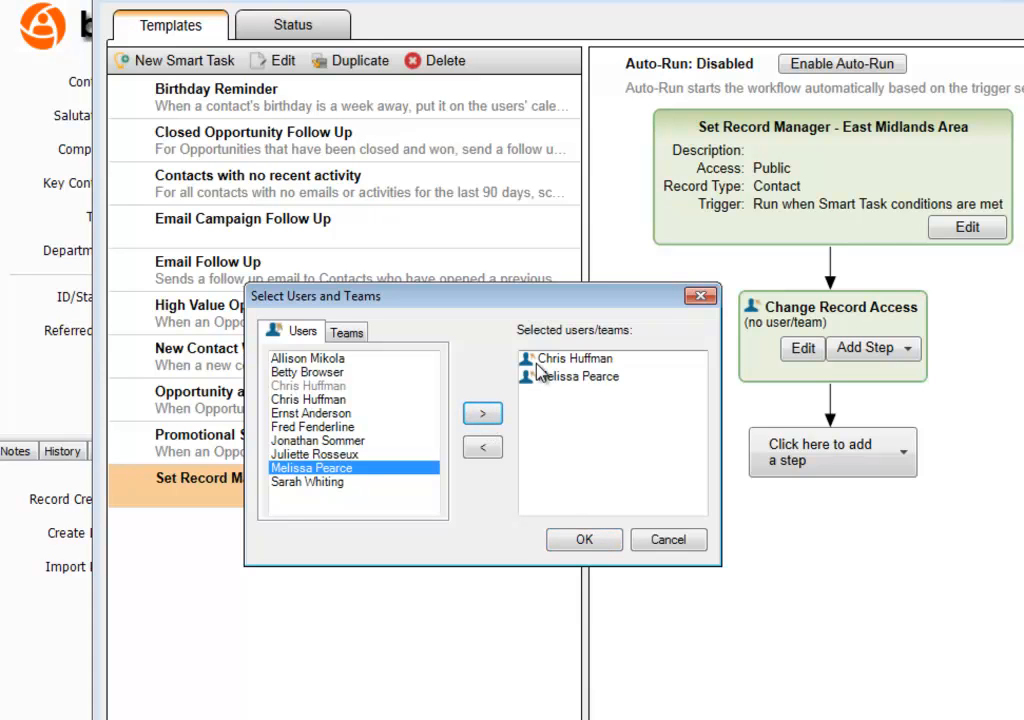
left_click(575, 362)
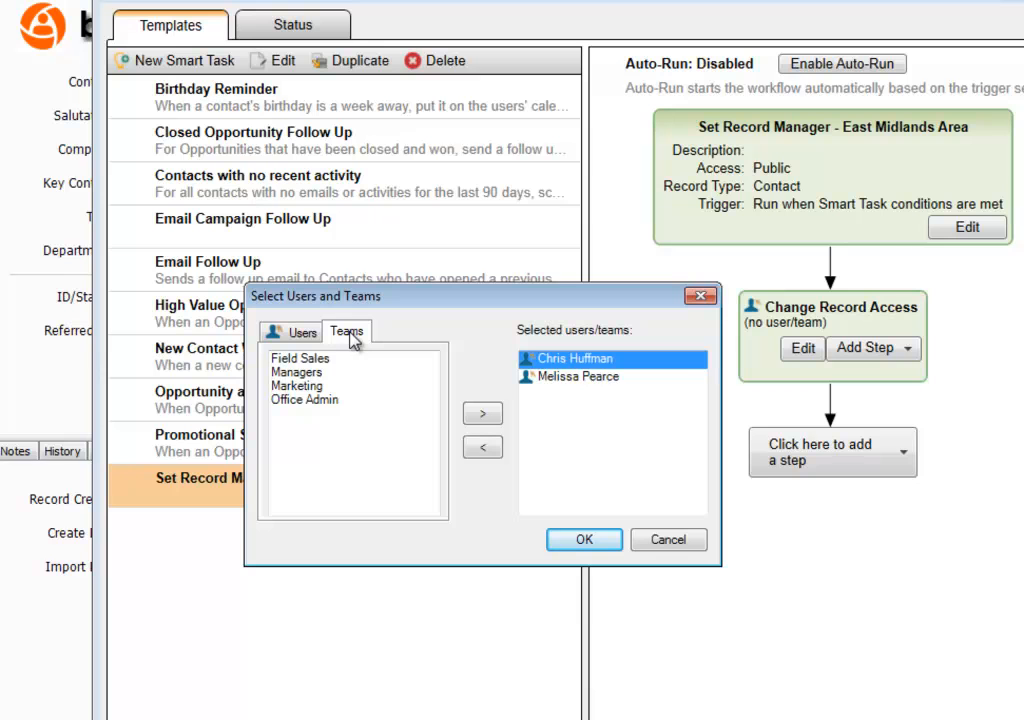
left_click(390, 400)
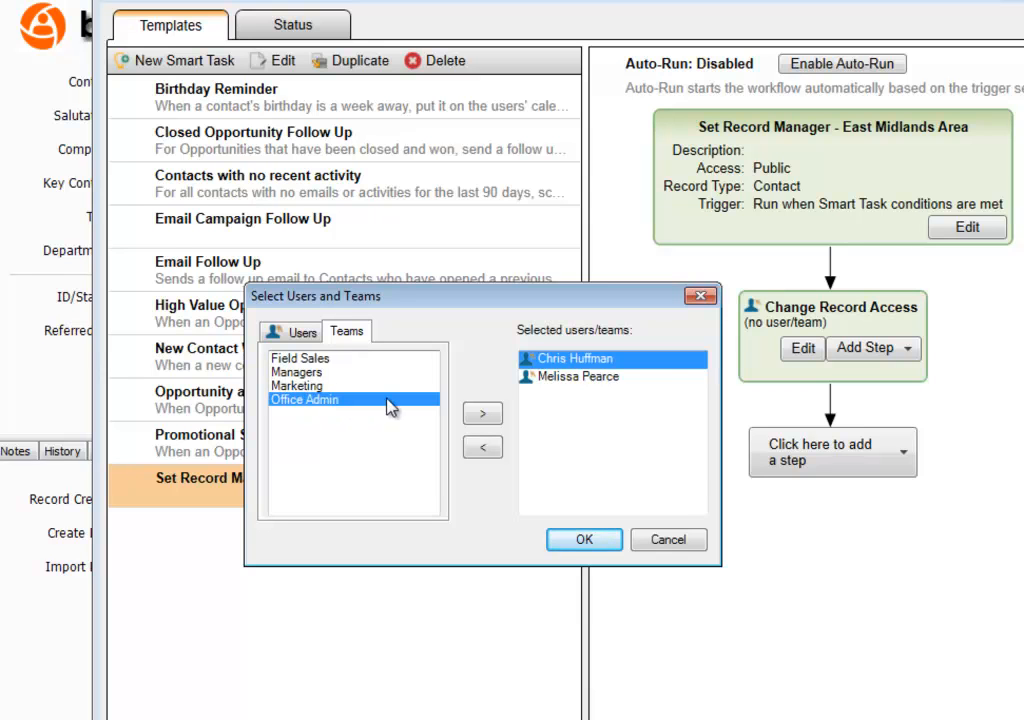
left_click(483, 415)
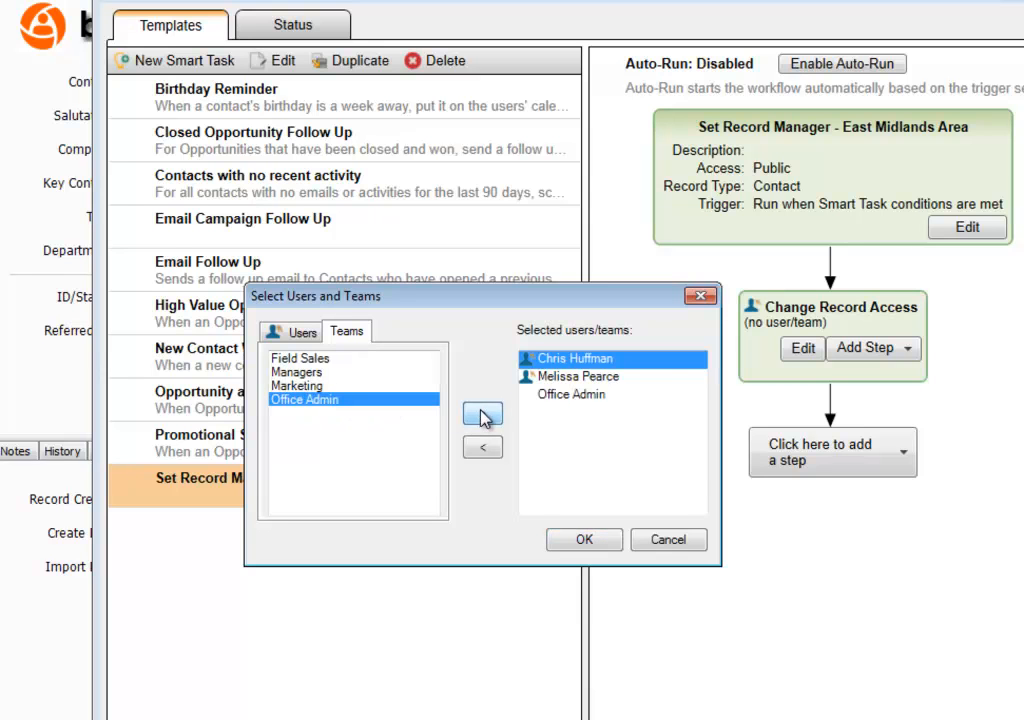
left_click(584, 540)
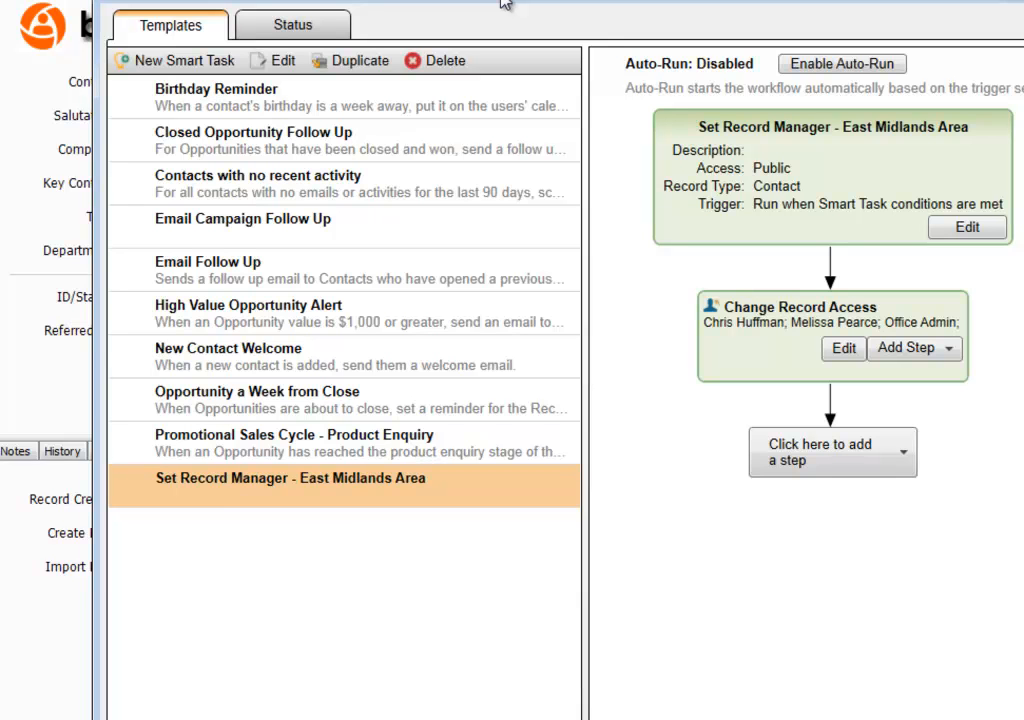
- Add an Update Field step setting Record Manager to the newly granted user
mouse_move(503, 3)
left_mouse_down()
mouse_move(583, 46)
mouse_move(1012, 8)
left_mouse_up()
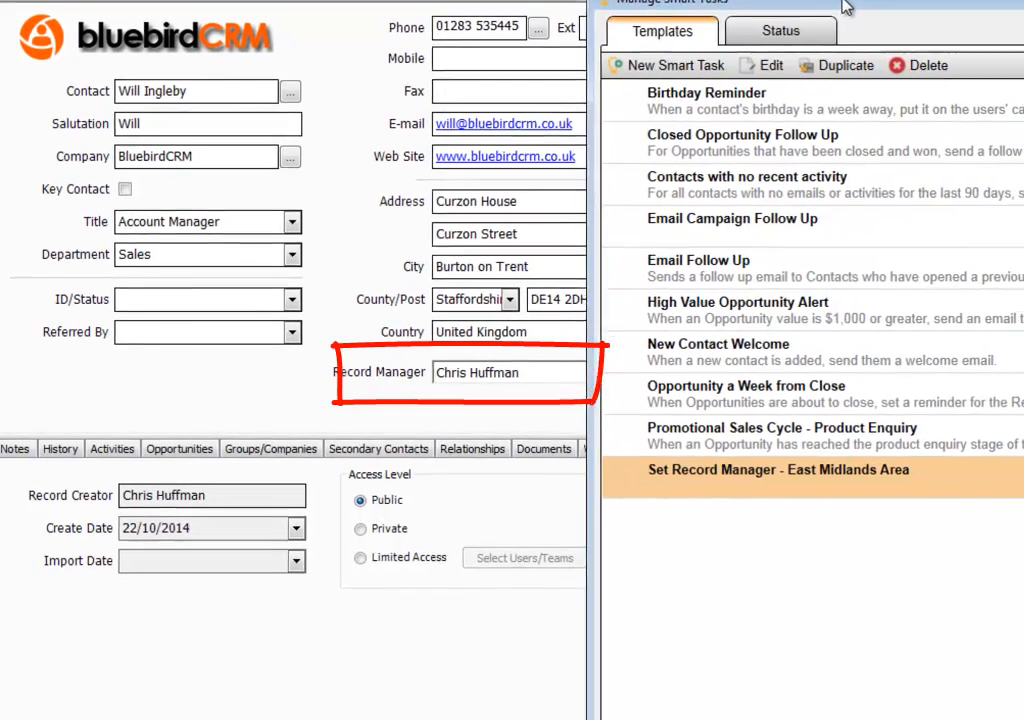
left_click_drag(841, 7, 821, 0)
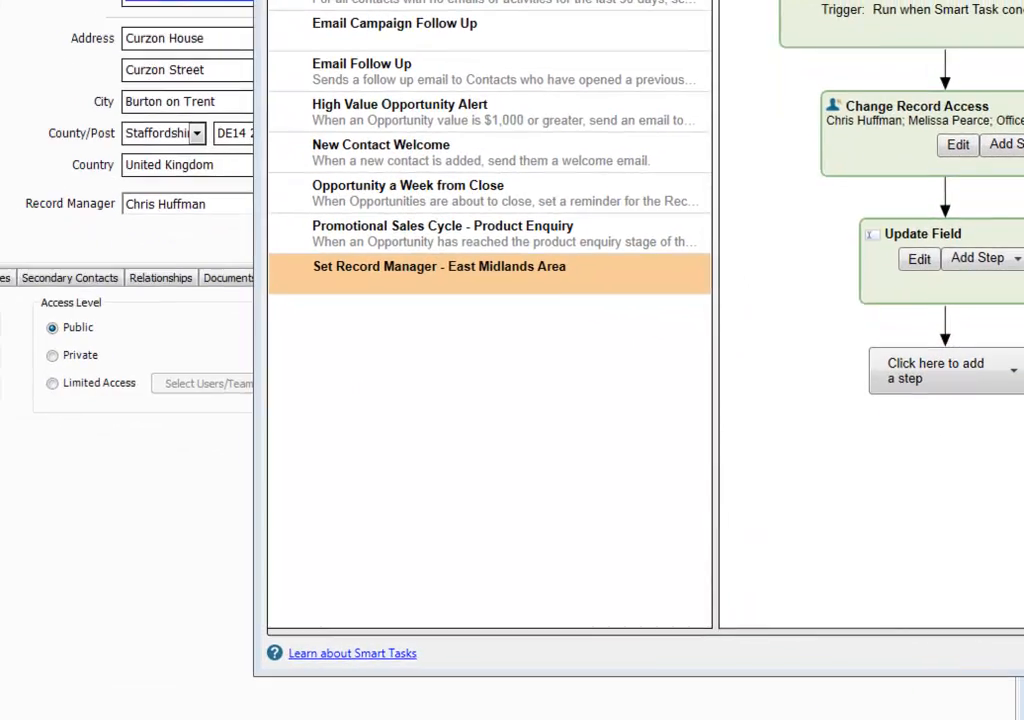
left_click_drag(1018, 254, 516, 267)
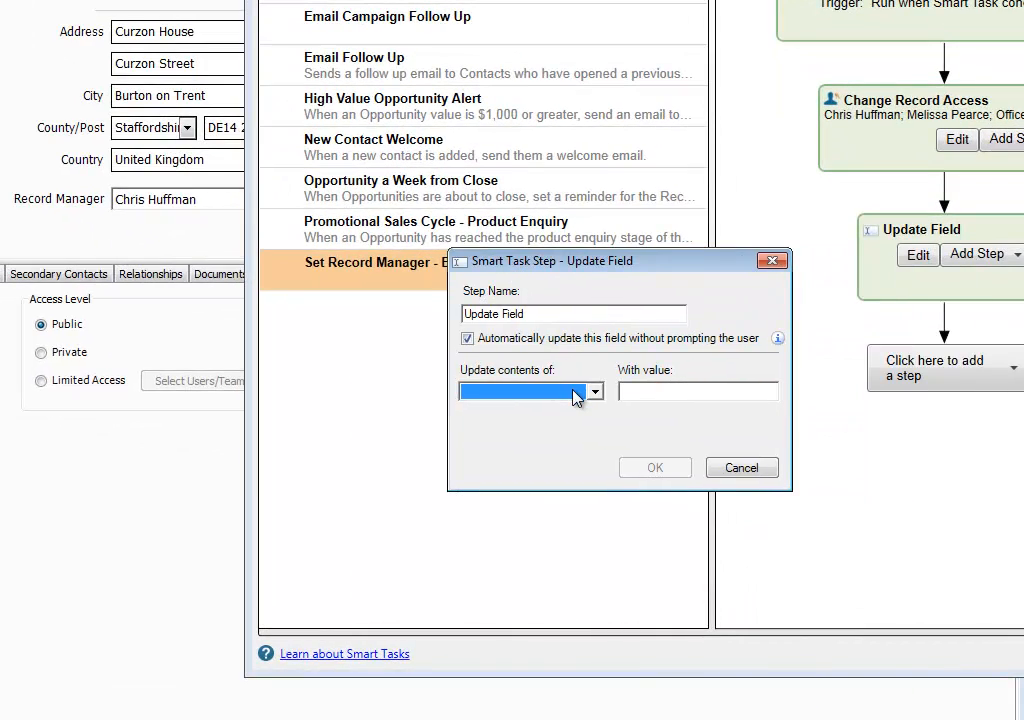
key("r")
left_click(769, 392)
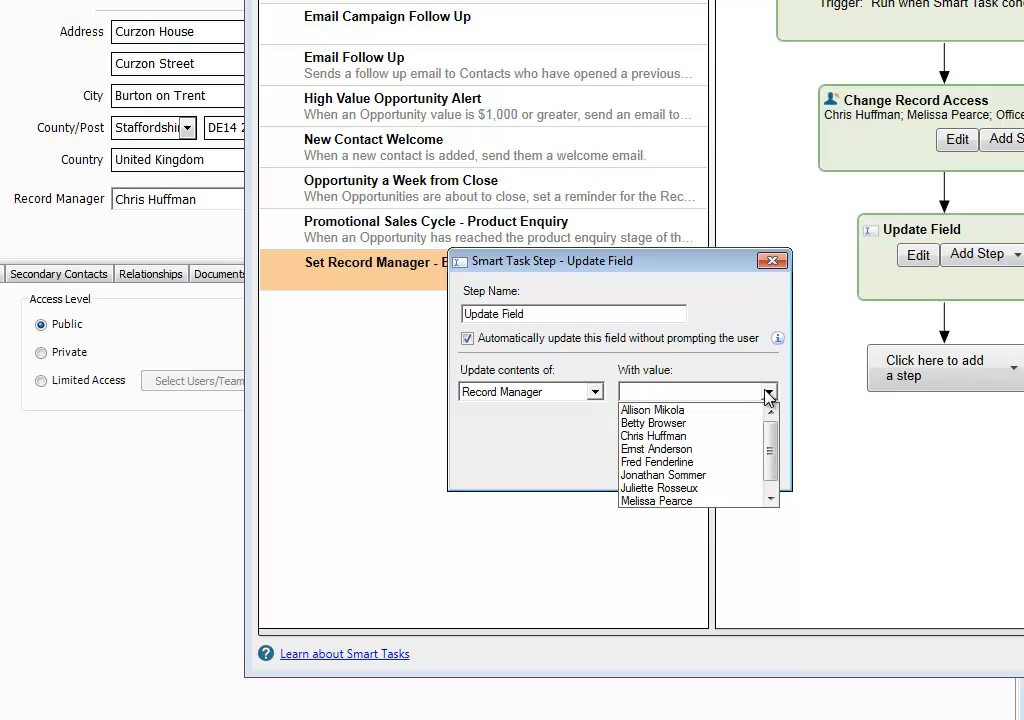
left_click_drag(770, 439, 770, 457)
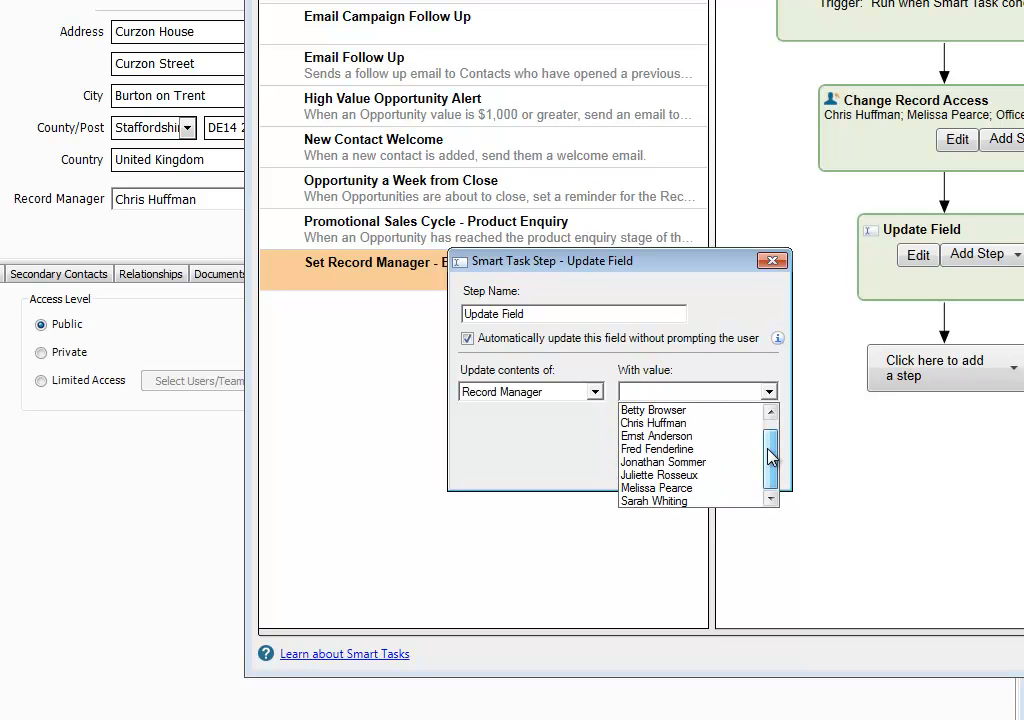
left_click(700, 491)
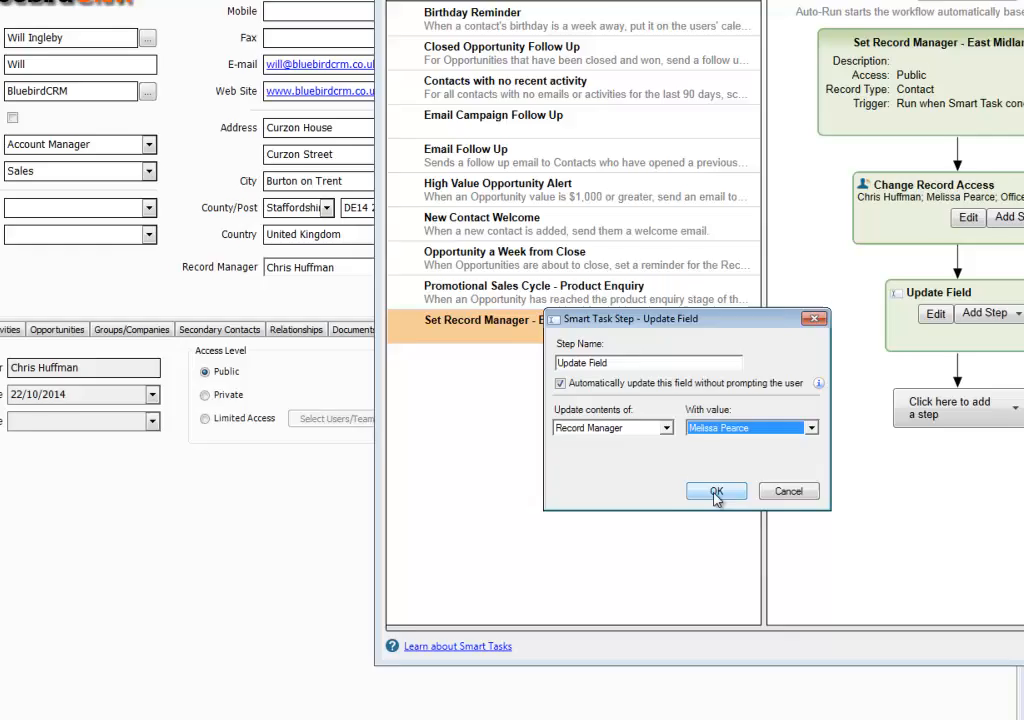
left_click(655, 468)
left_click_drag(845, 70, 783, 81)
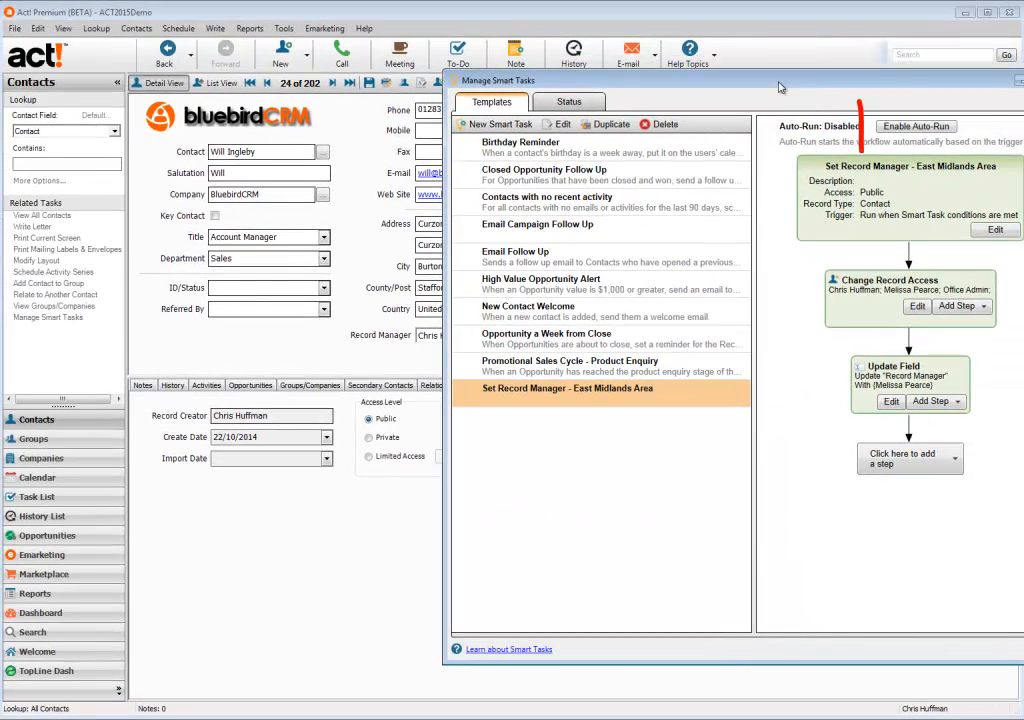
- Enable Auto-Run for the East Midlands Area task and close the Smart Task manager
left_click(897, 131)
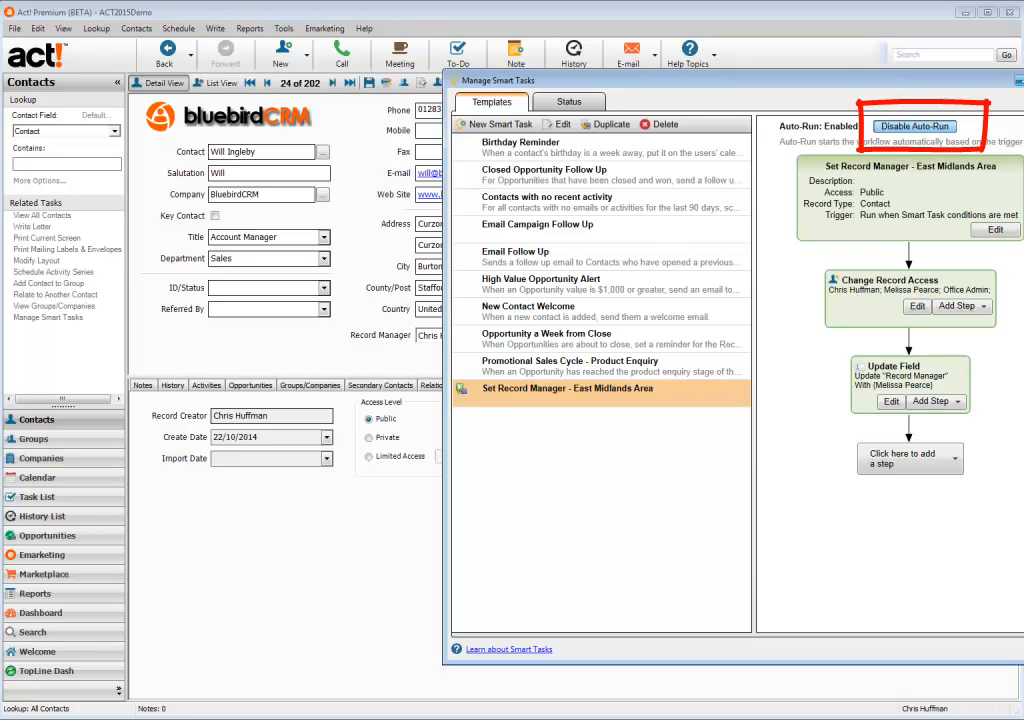
left_click(1019, 81)
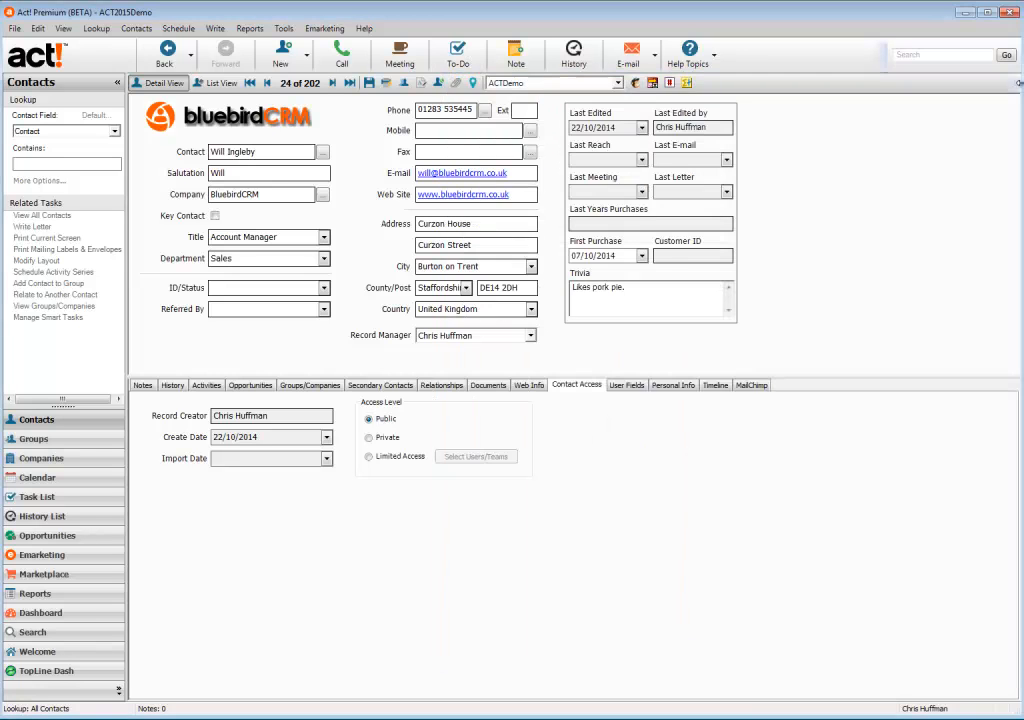
- Duplicate the current DE14 contact with all fields, give it a new contact name, and save
right_click(357, 199)
left_click(392, 209)
left_click(398, 391)
left_click(500, 419)
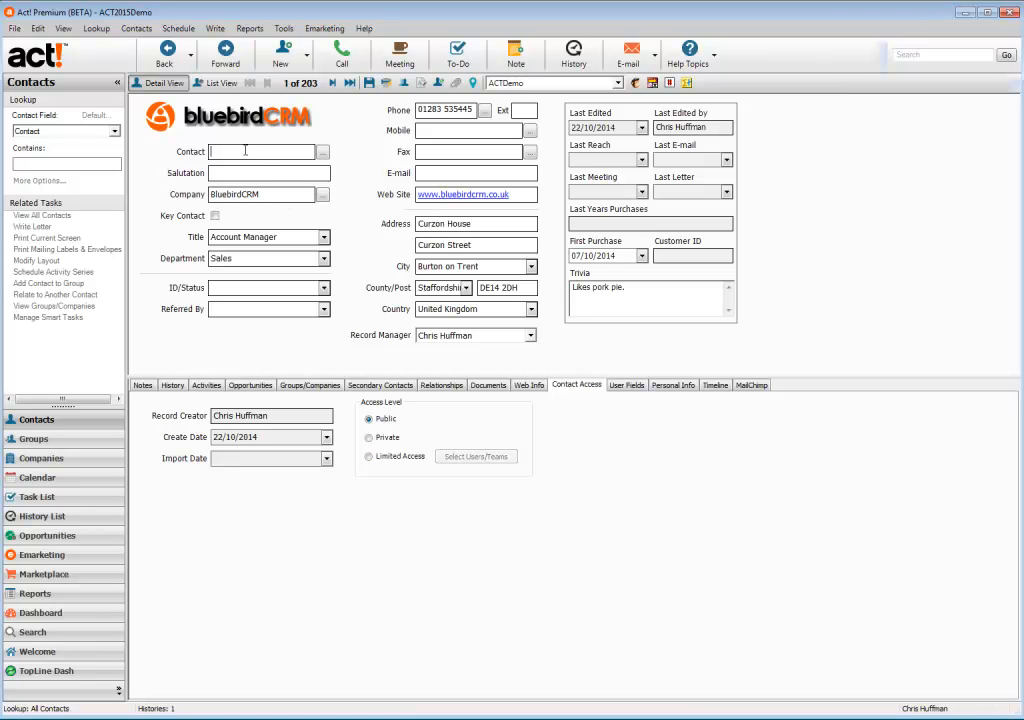
left_click(369, 83)
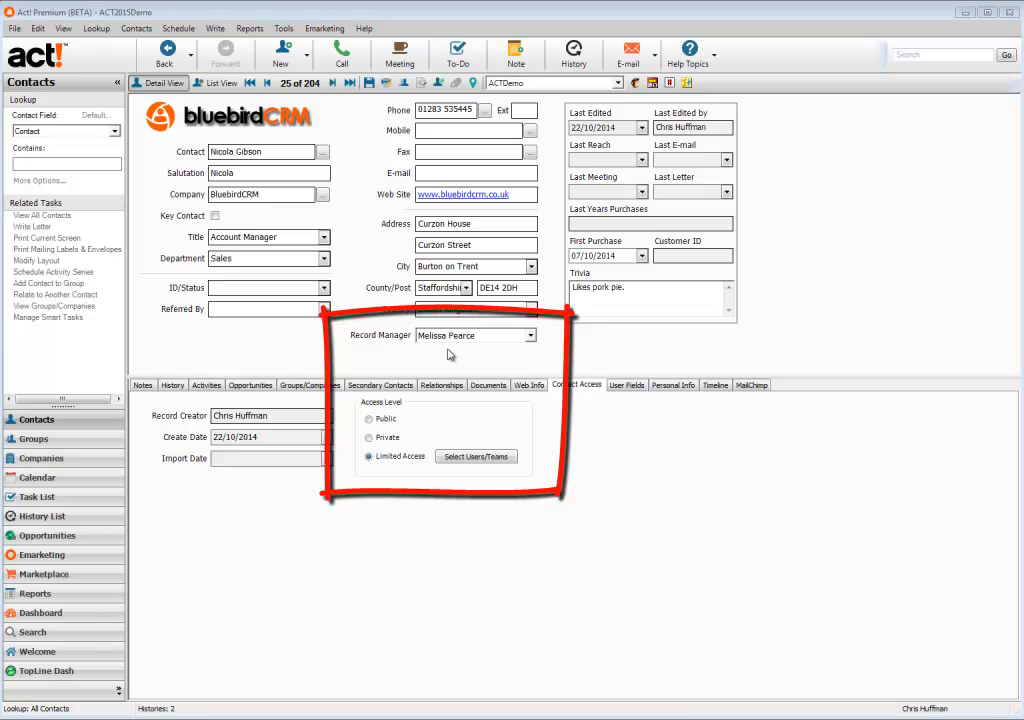
left_click(531, 338)
left_click(531, 338)
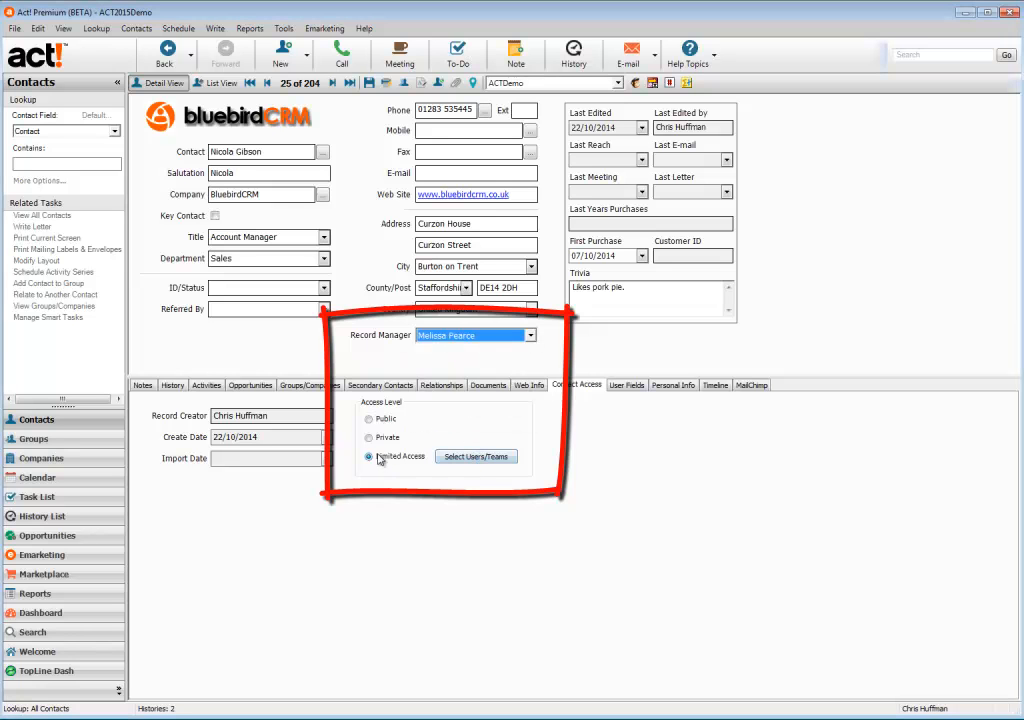
left_click(450, 463)
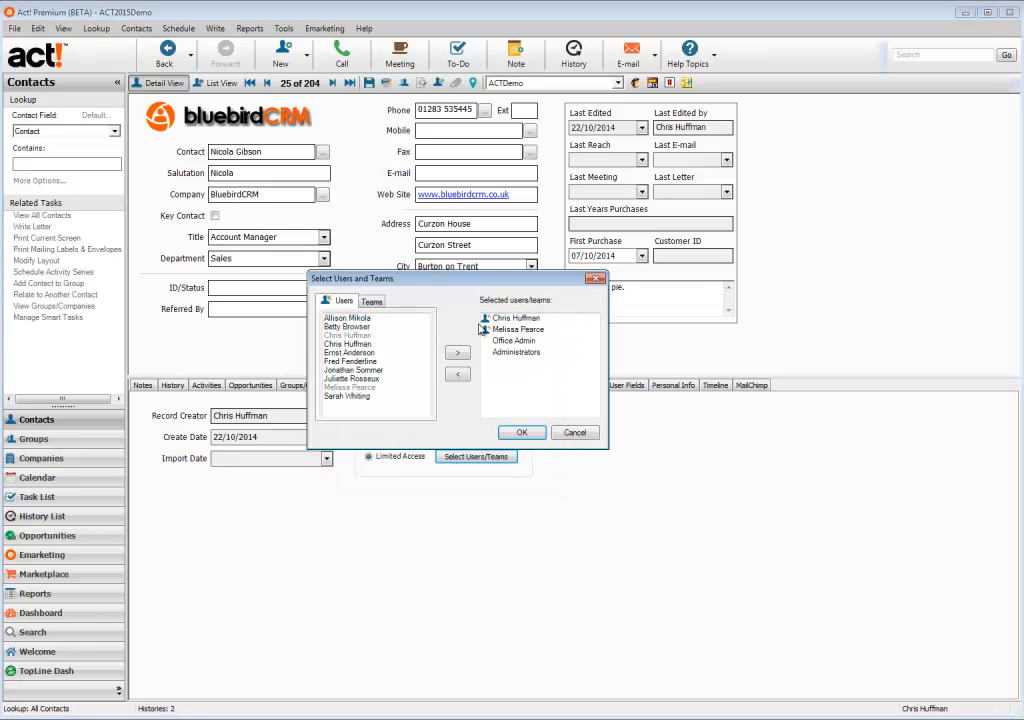
left_click_drag(458, 287, 161, 418)
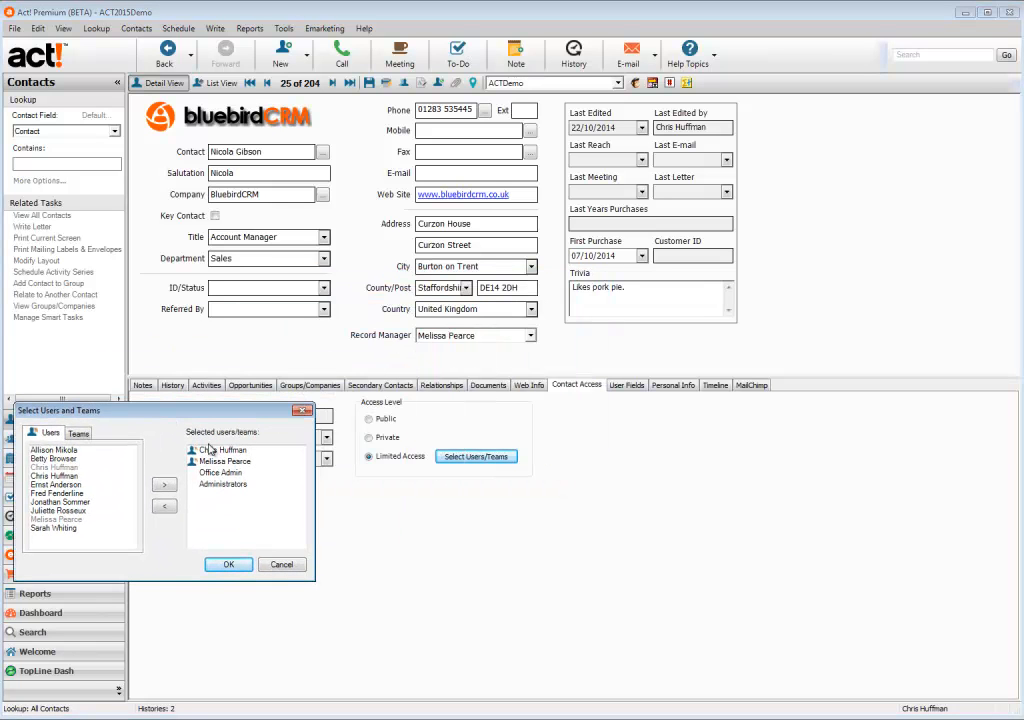
left_click(212, 452)
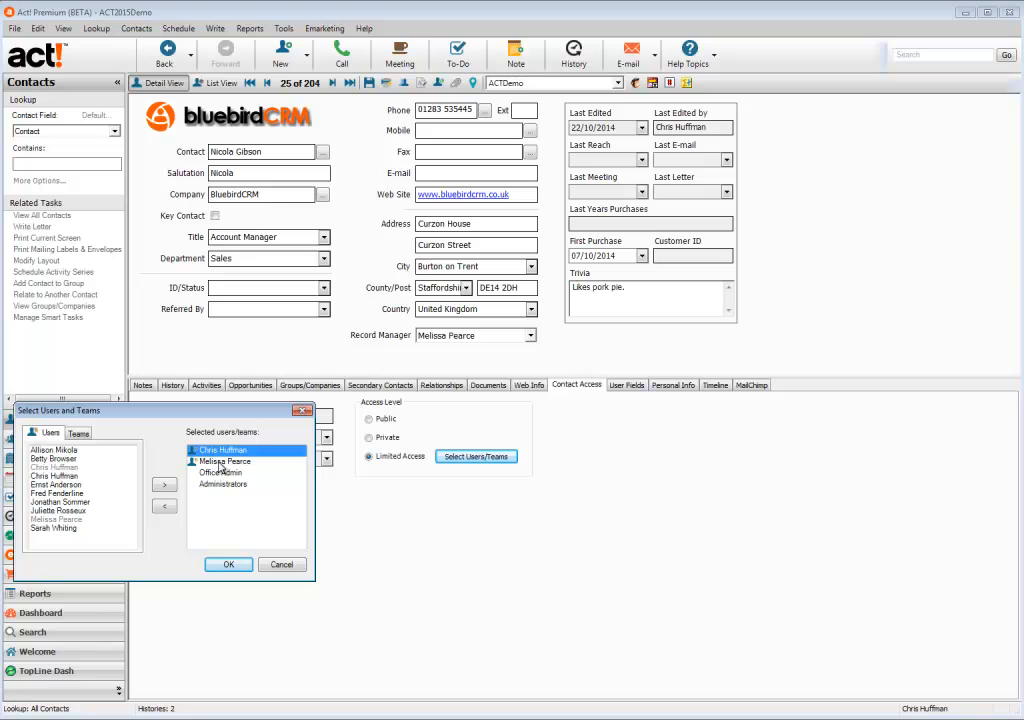
left_click(220, 464)
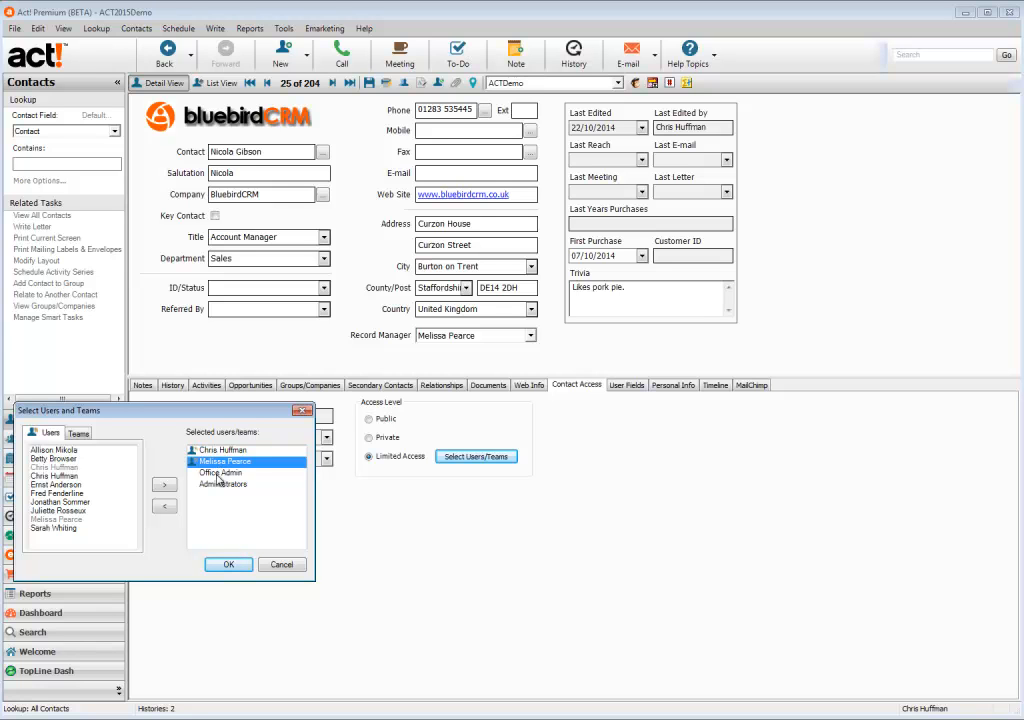
left_click(218, 474)
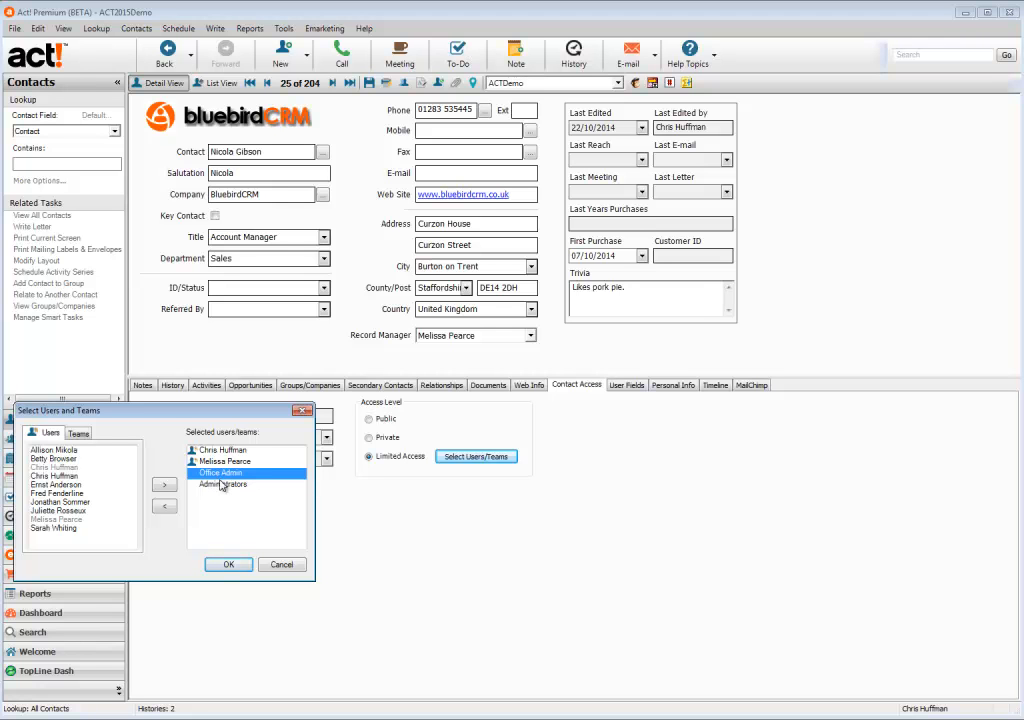
left_click(228, 564)
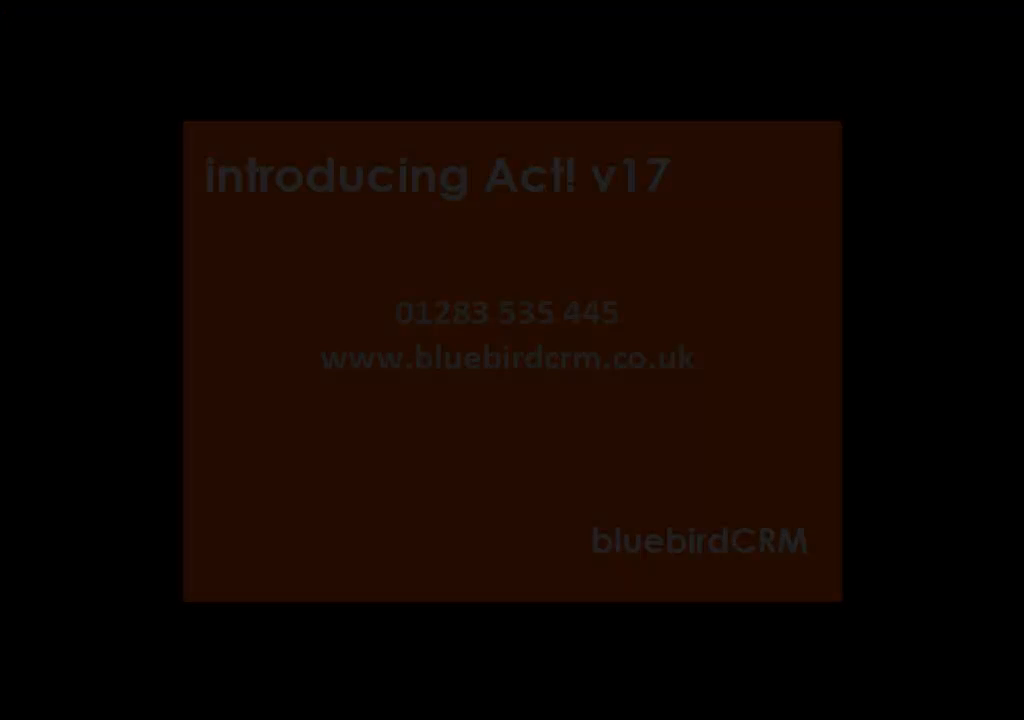